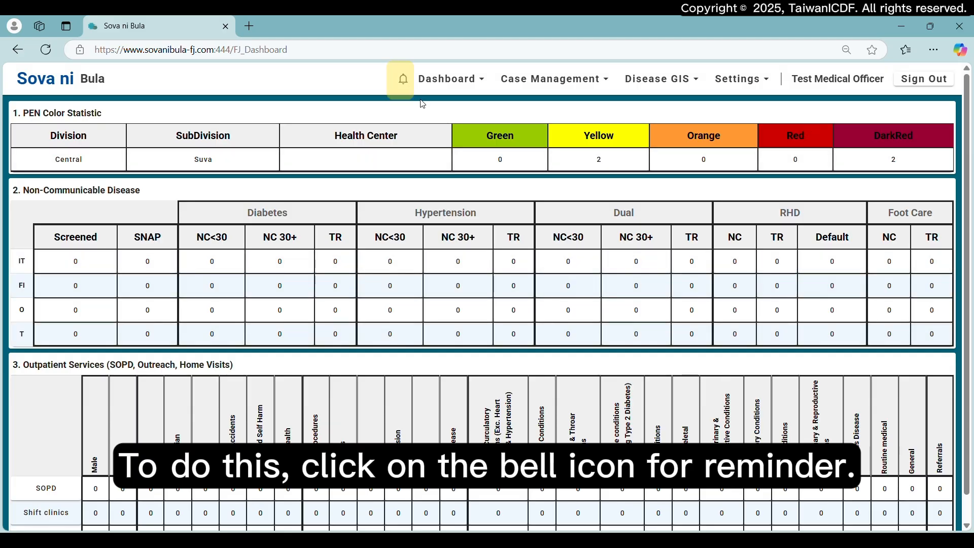
- Open the appointment reminders and review the Today, In Week, In Month and Defaulter lists
click(402, 81)
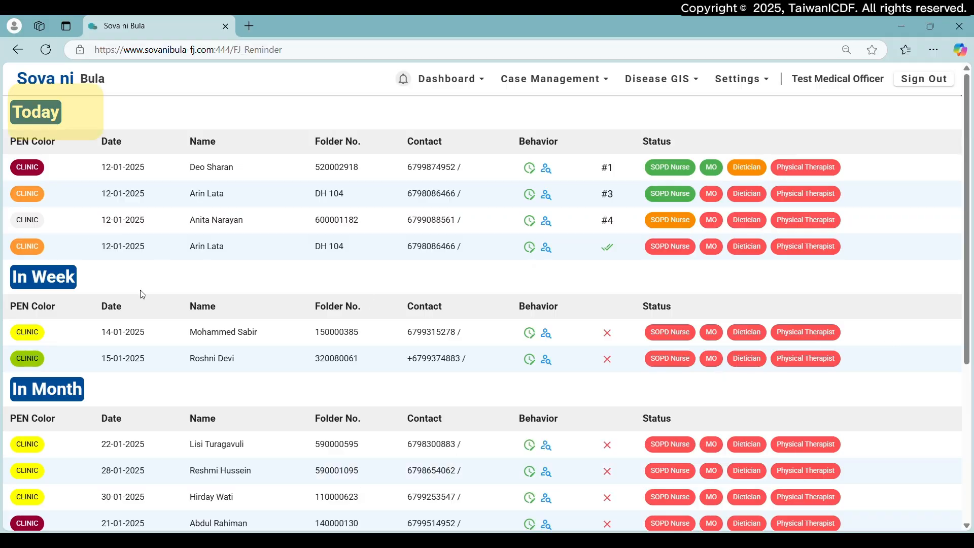
scroll(155, 343, down, 1)
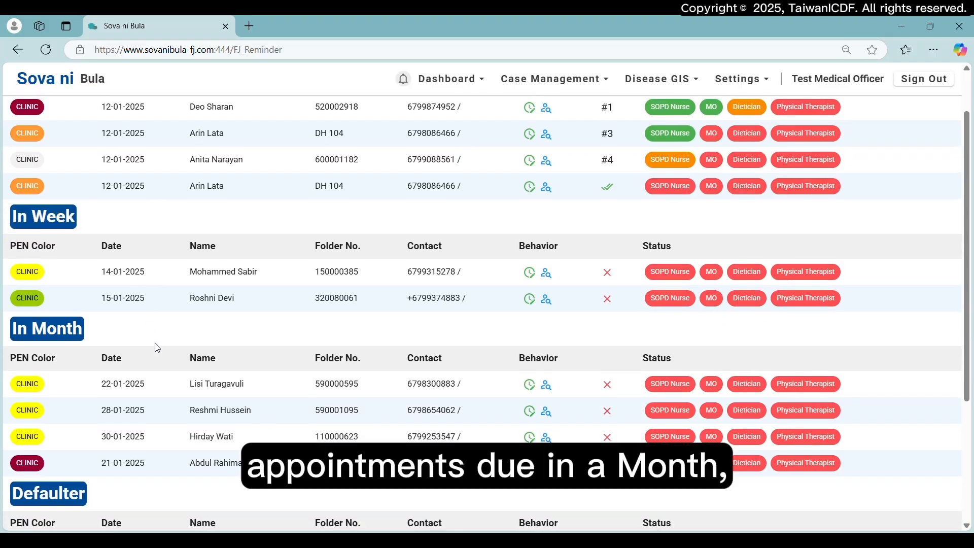
scroll(152, 407, down, 2)
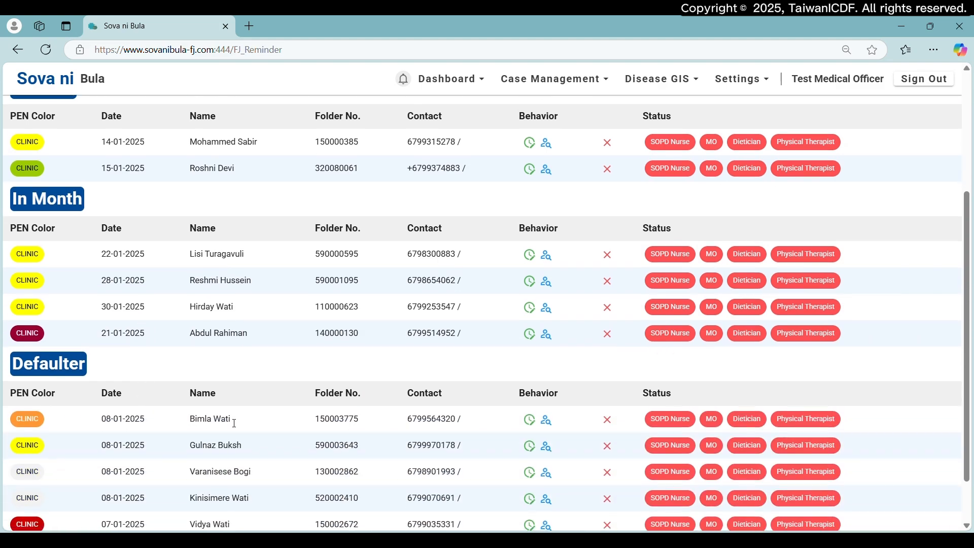
scroll(235, 422, down, 1)
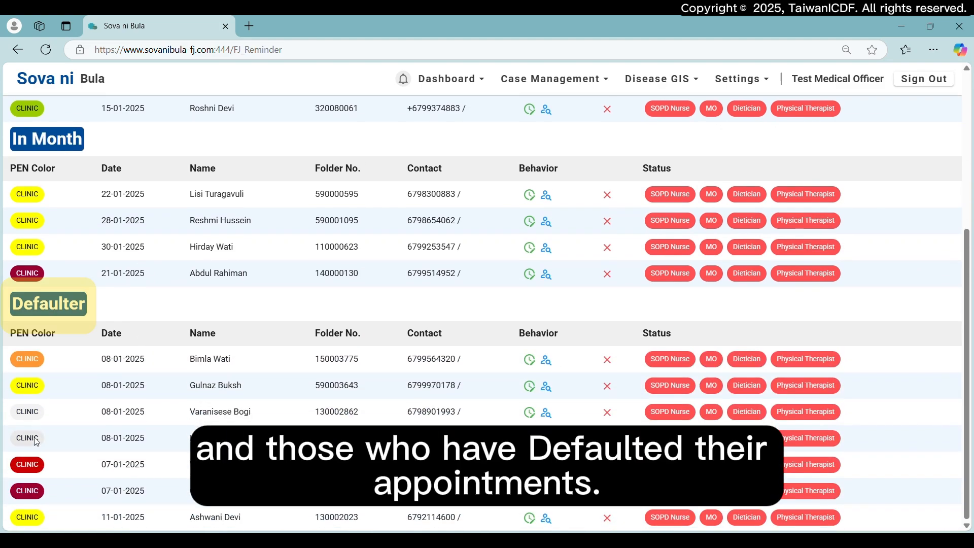
scroll(215, 416, up, 4)
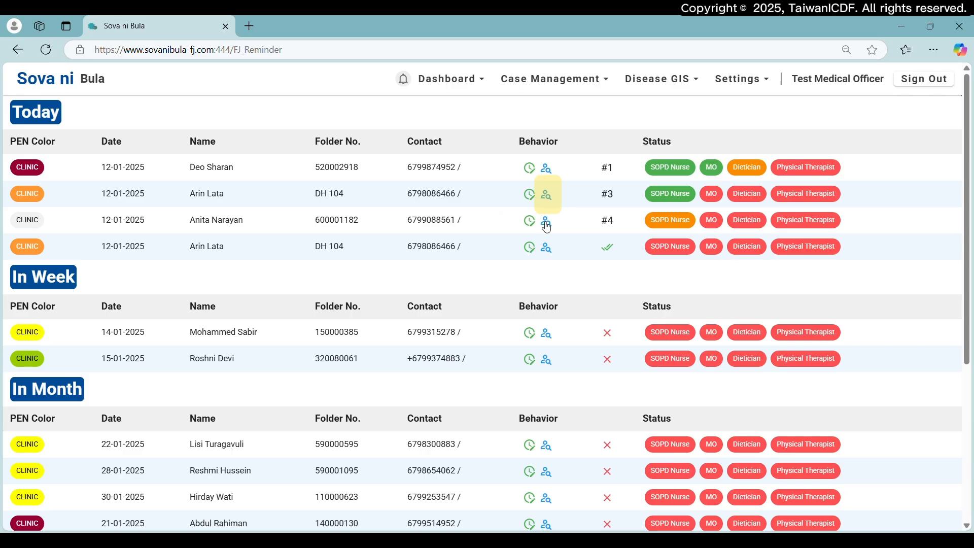
- Open the case record of the second patient in today's appointments and update the patient's MO queue status
click(550, 197)
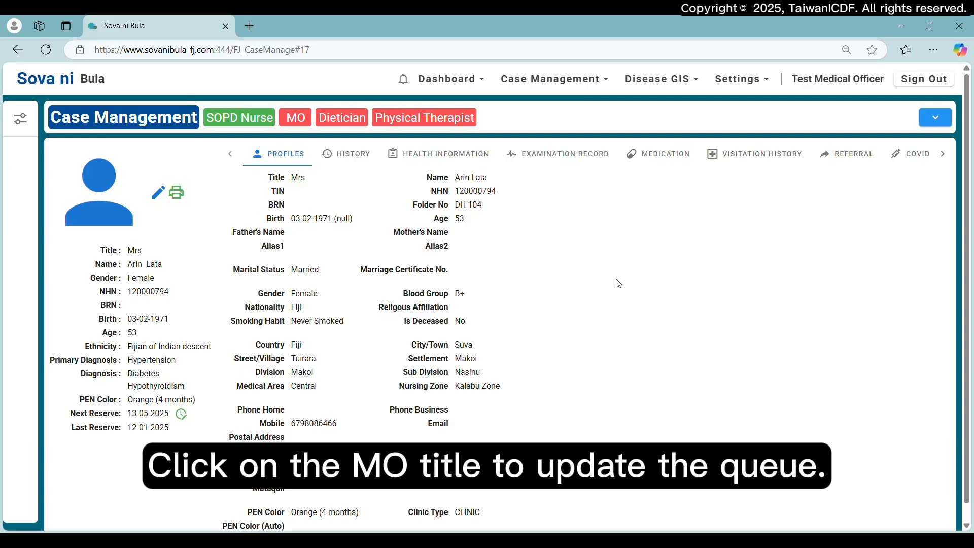
click(299, 121)
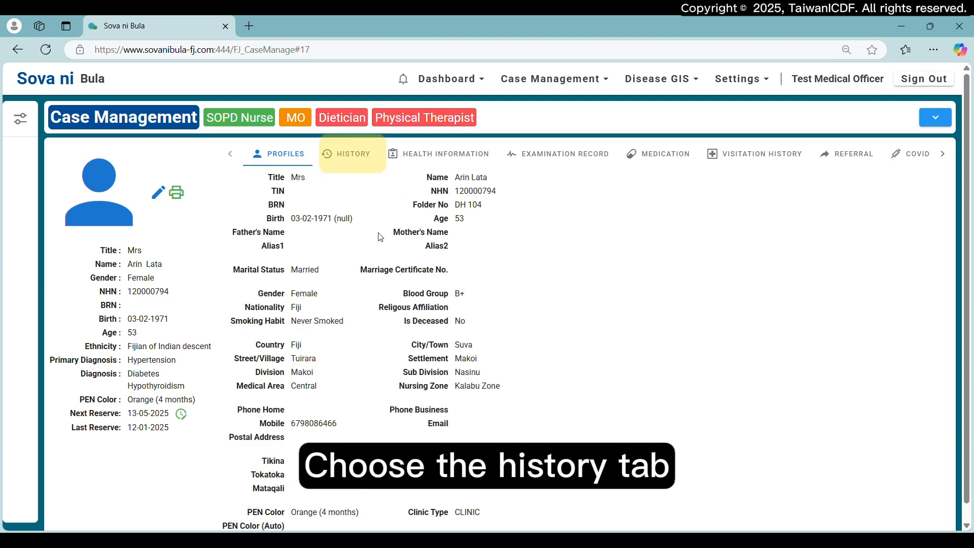
- Review the patient's history, including the summary, family, social and occupational, allergy, and past medical and surgical notes
click(354, 161)
scroll(444, 330, down, 5)
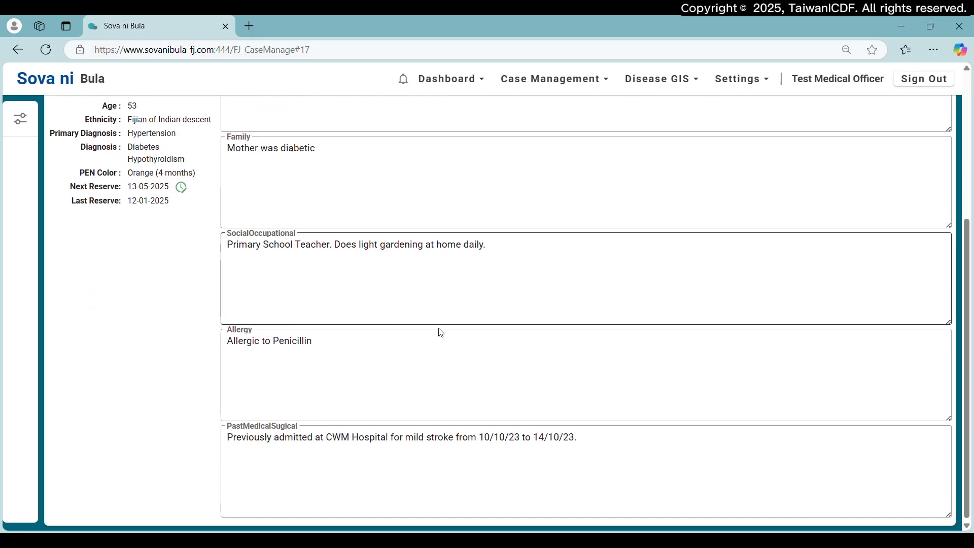
scroll(444, 333, up, 5)
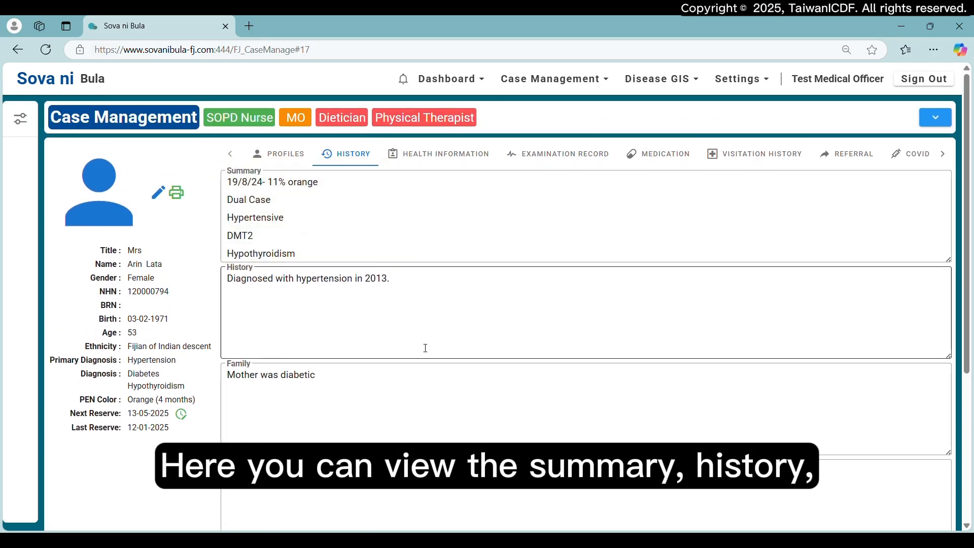
scroll(425, 345, down, 3)
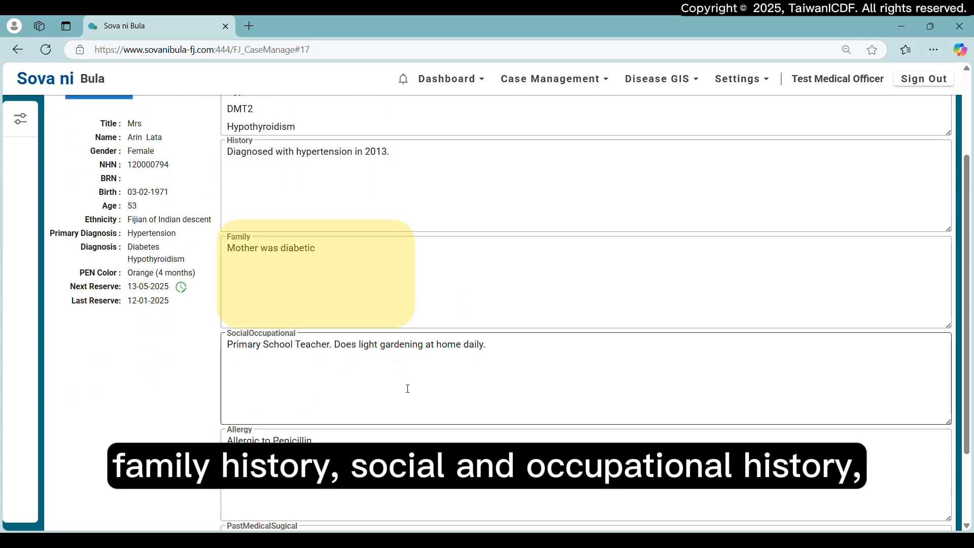
scroll(421, 410, down, 2)
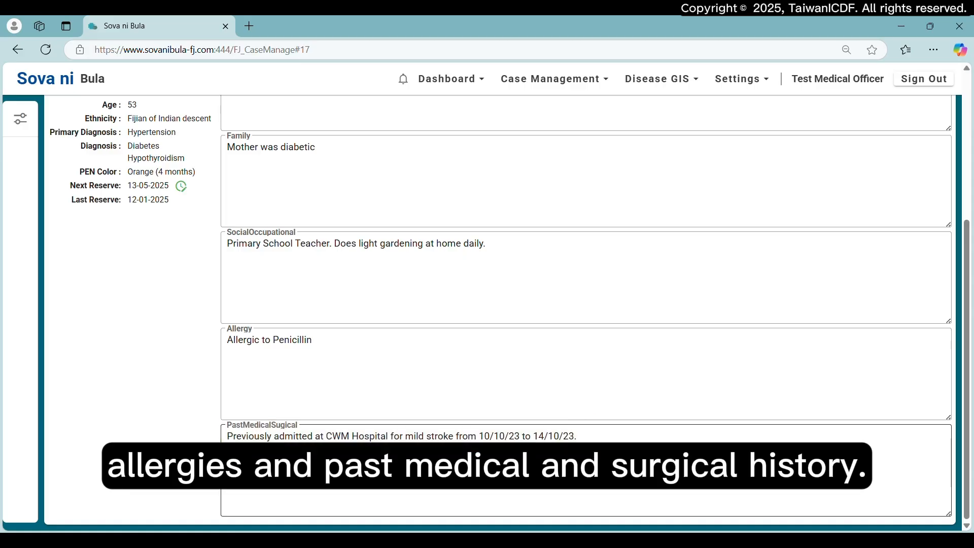
- View the calendar for the patient's next reserve date and close it without choosing a date
scroll(467, 476, up, 5)
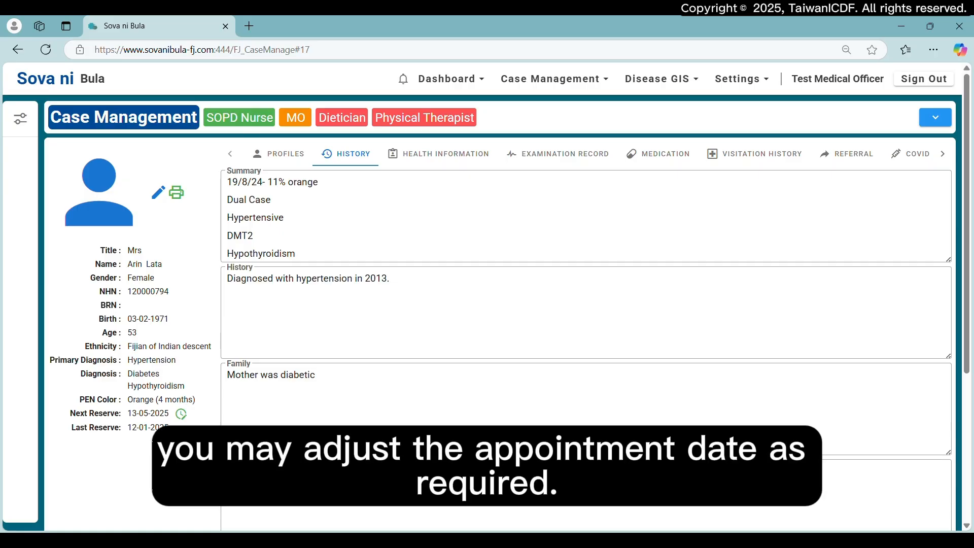
click(181, 415)
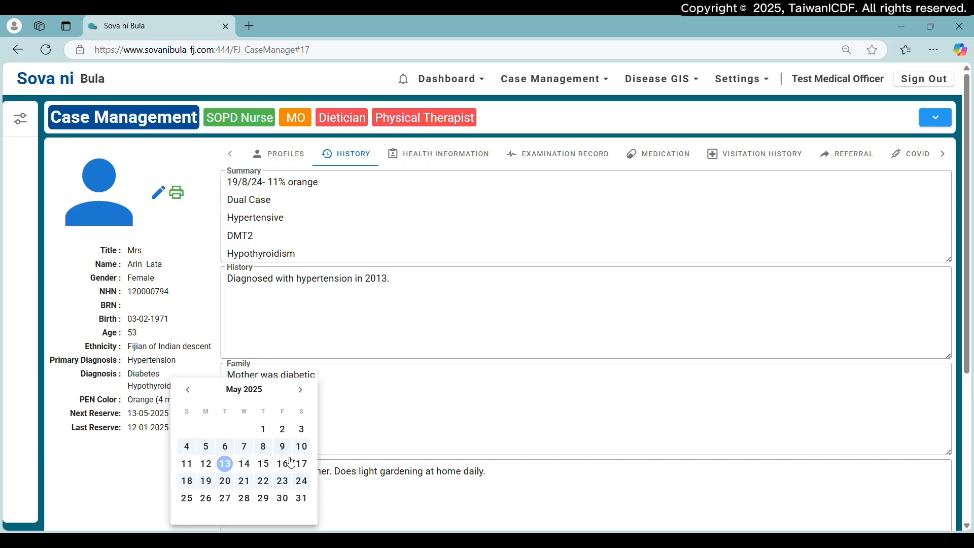
click(145, 483)
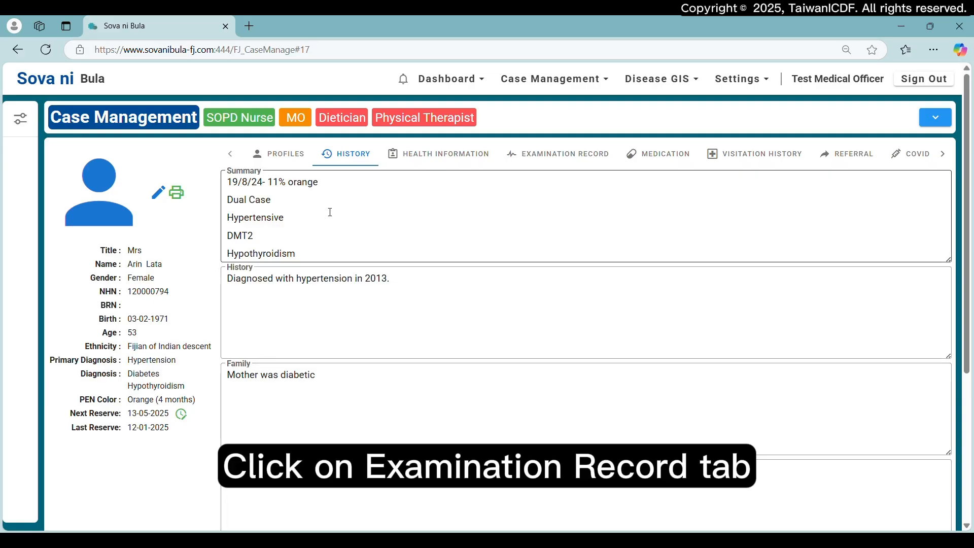
- View the patient's examination records filtered by BMI (kg/m^2) and by Fasted Blood Sugar (FBS) (mmol/L)
click(558, 161)
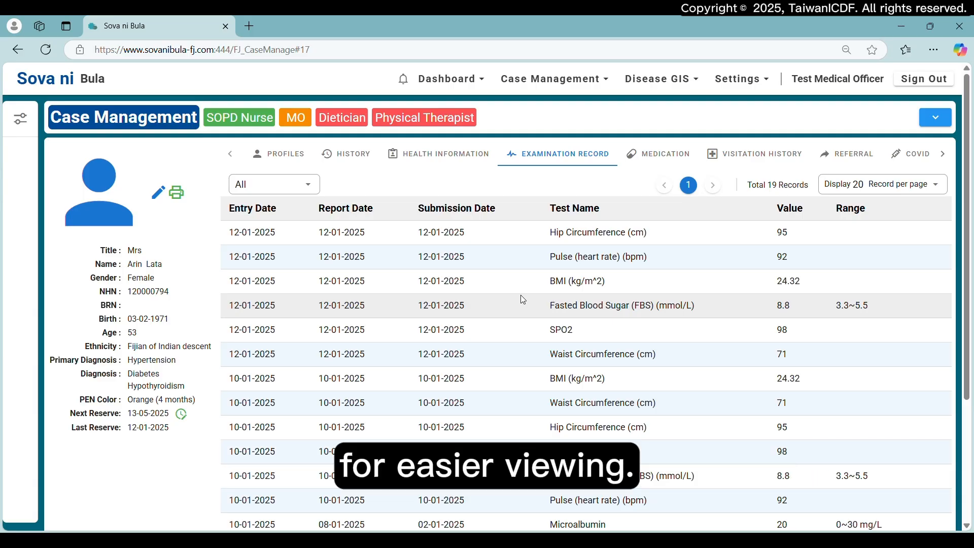
click(313, 188)
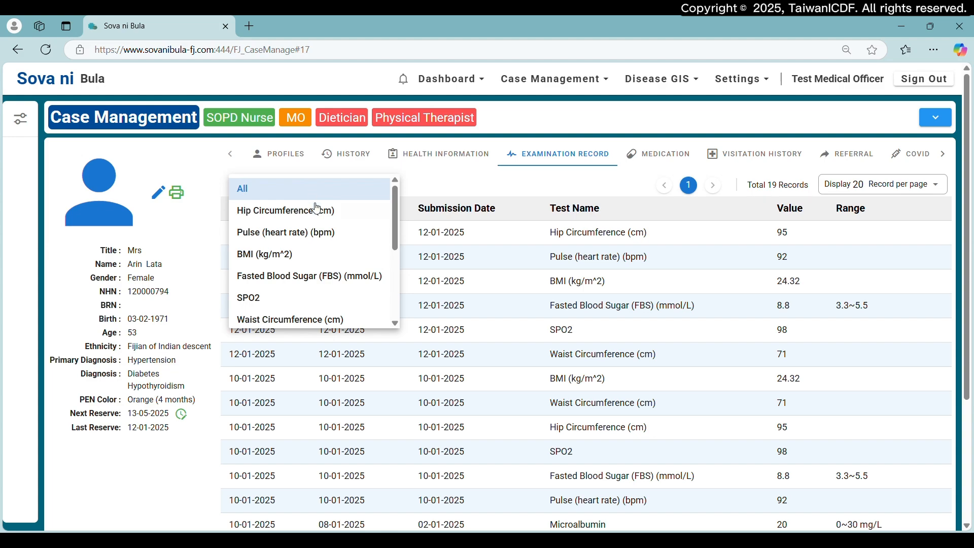
click(312, 255)
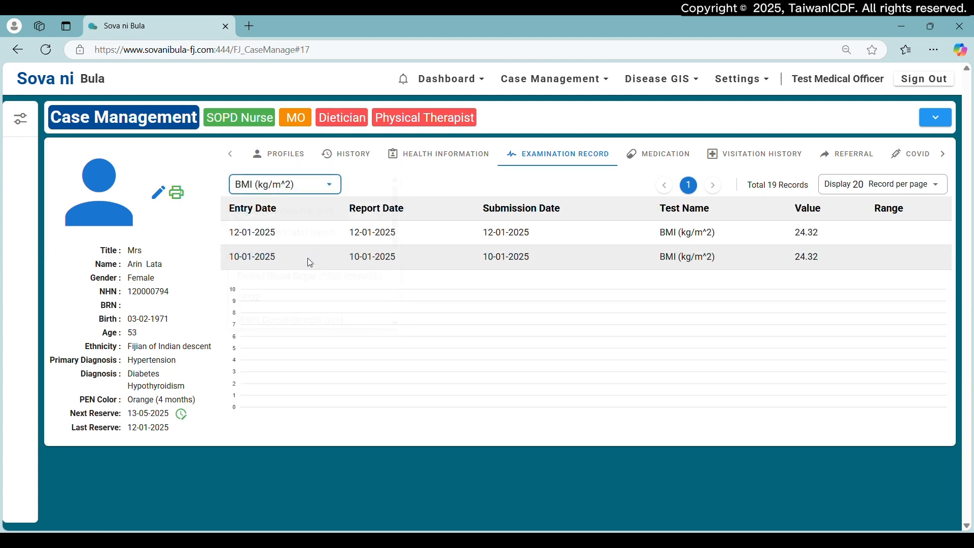
click(337, 189)
click(338, 277)
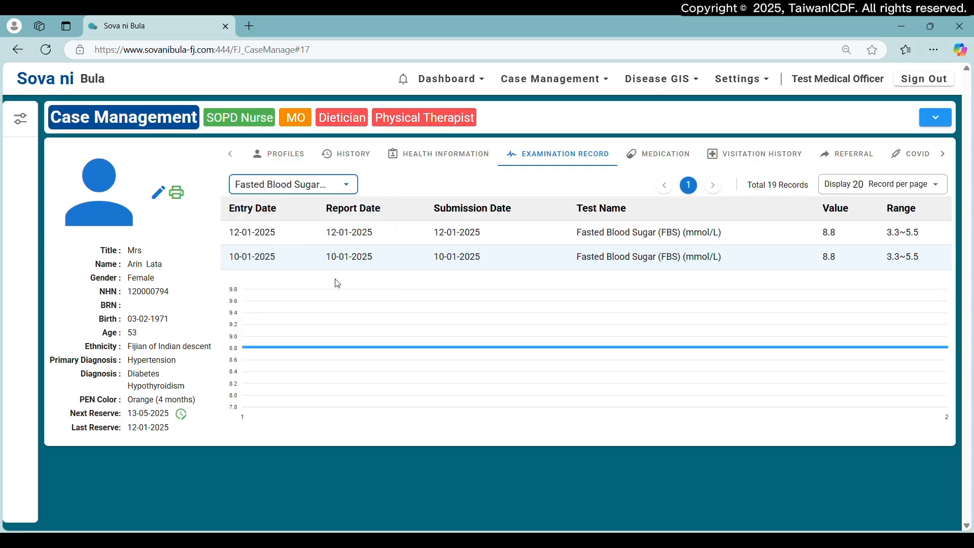
click(353, 188)
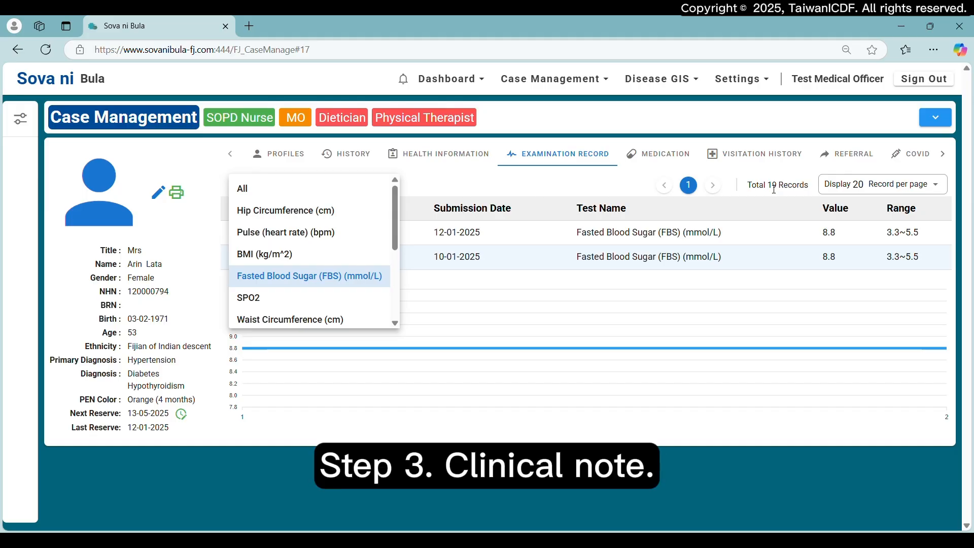
- Enter "Patient complains of feeling weak." as the patient complaint in the health information's clinical note
click(440, 154)
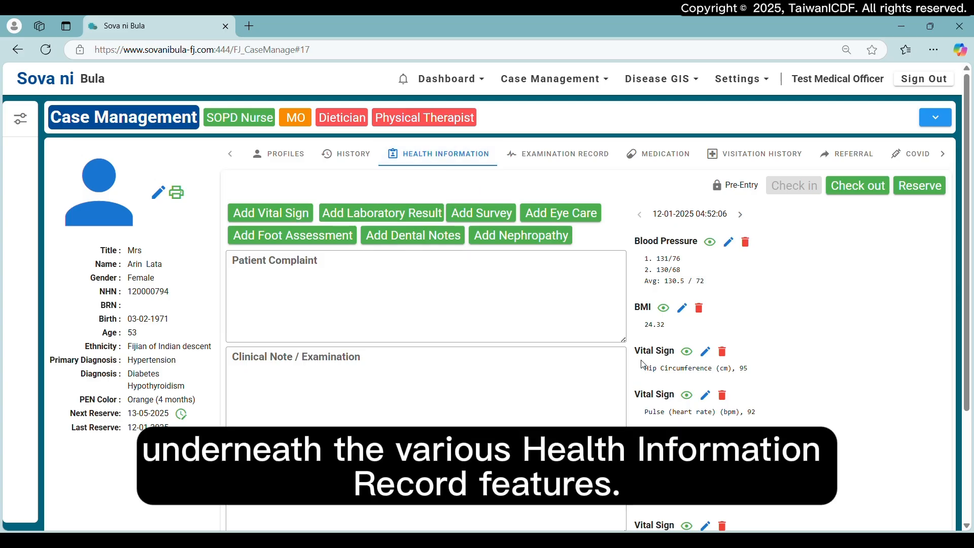
scroll(598, 320, down, 3)
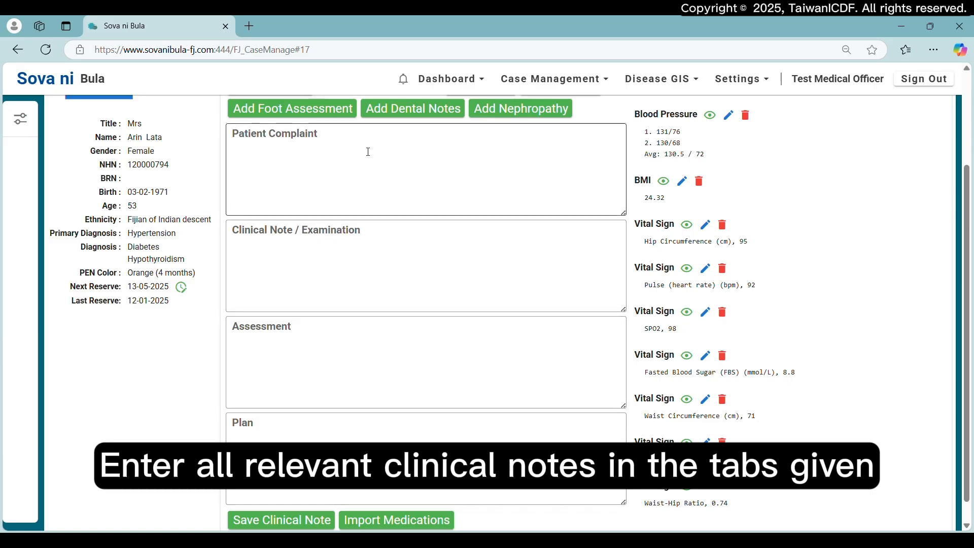
click(247, 152)
text(P)
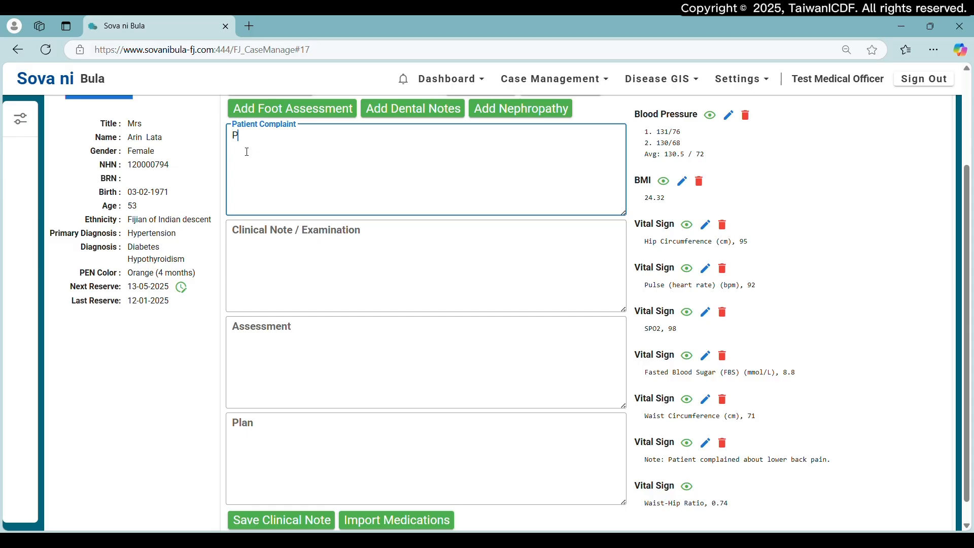
text(atient complains of feeling we)
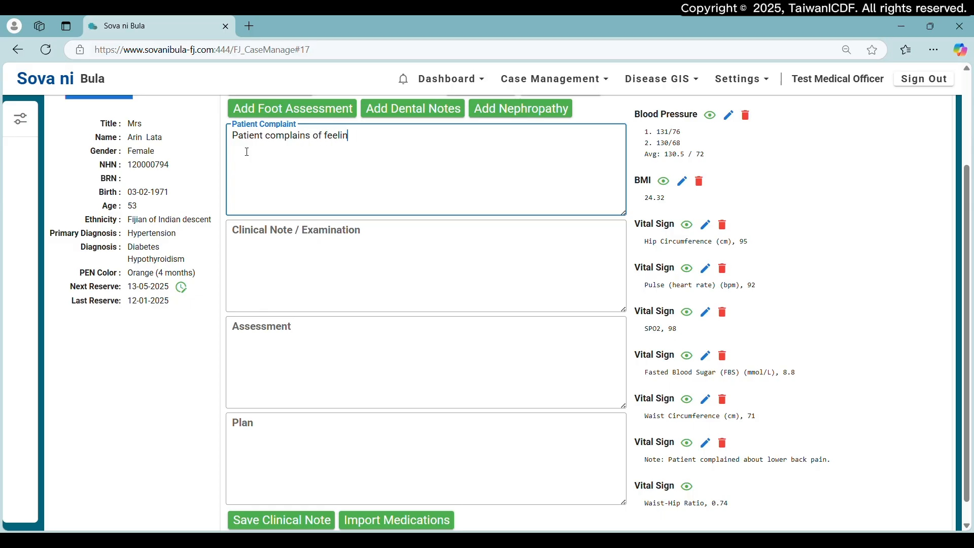
text(ak.)
key(Return)
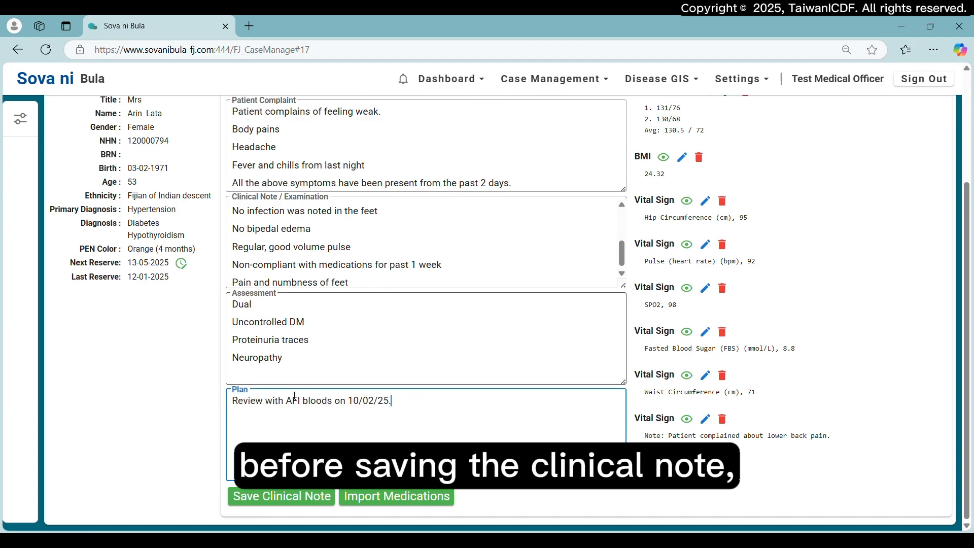
- Create a new prescription in the patient's medication record with PARACETAMOL (TAB) 500mg as the first medication
scroll(500, 304, up, 3)
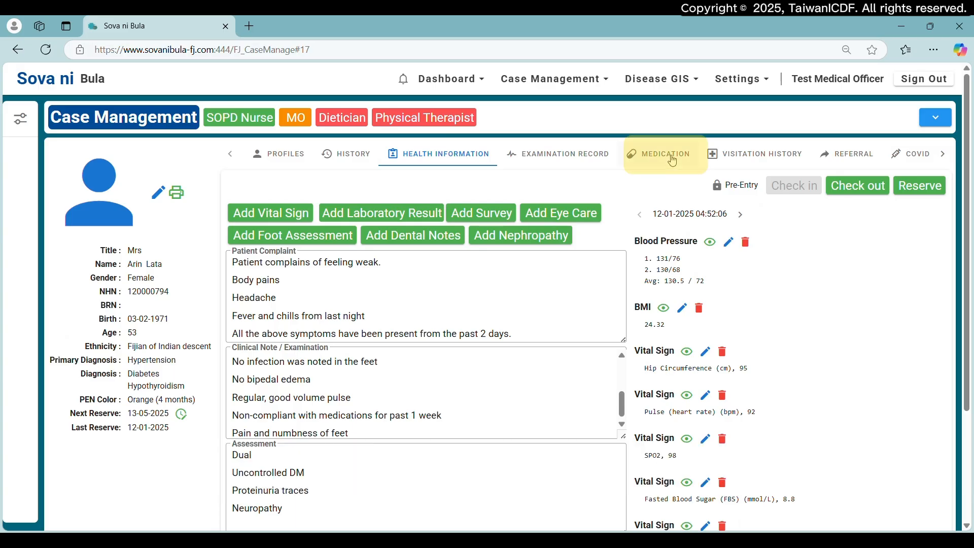
click(673, 161)
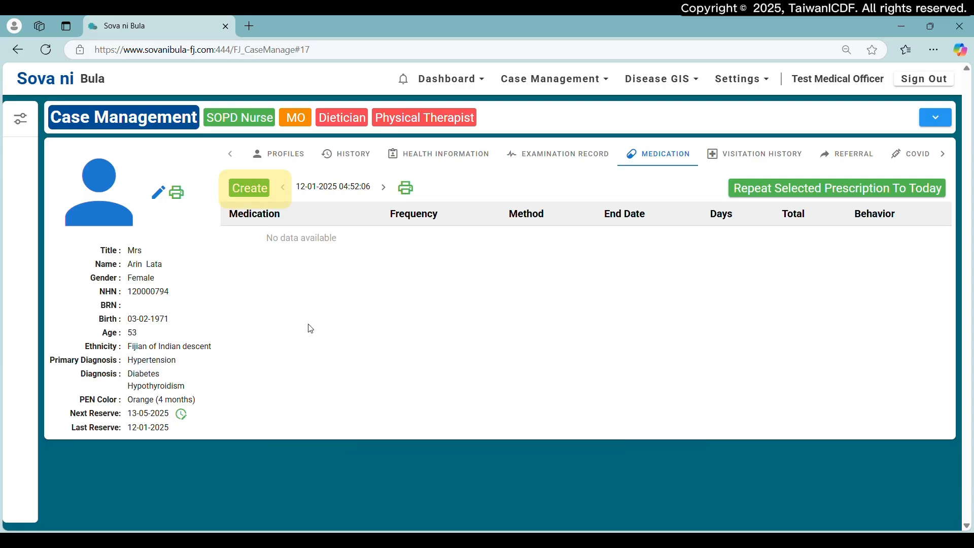
click(248, 187)
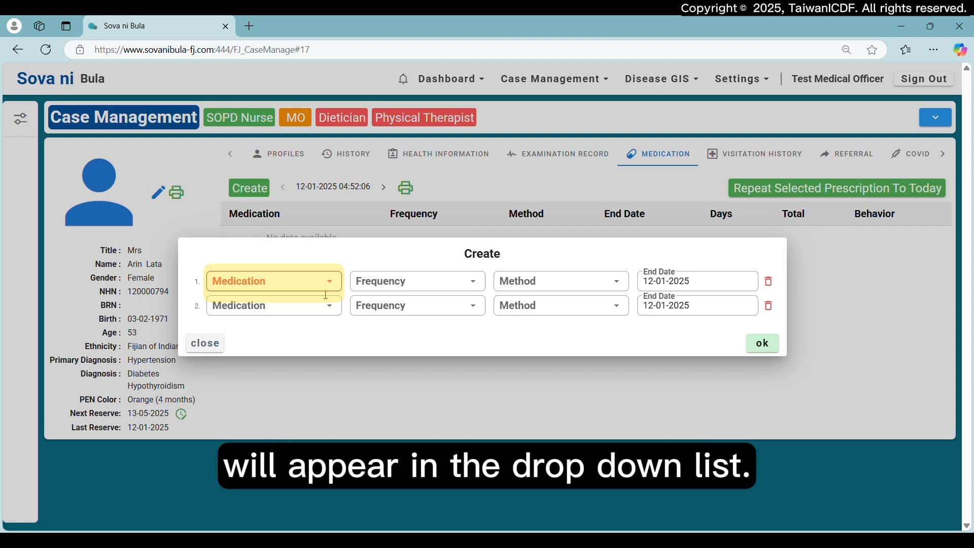
click(299, 284)
text(p)
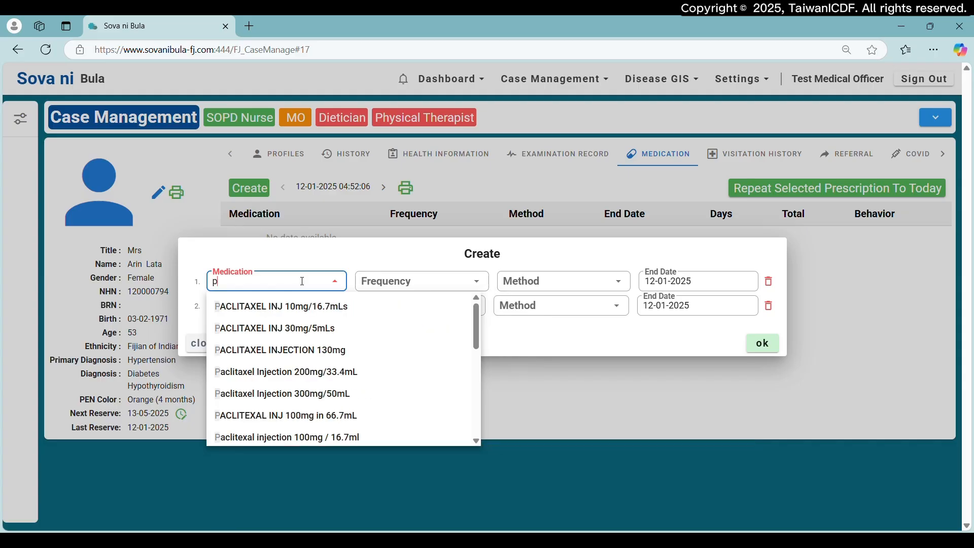
text(arace)
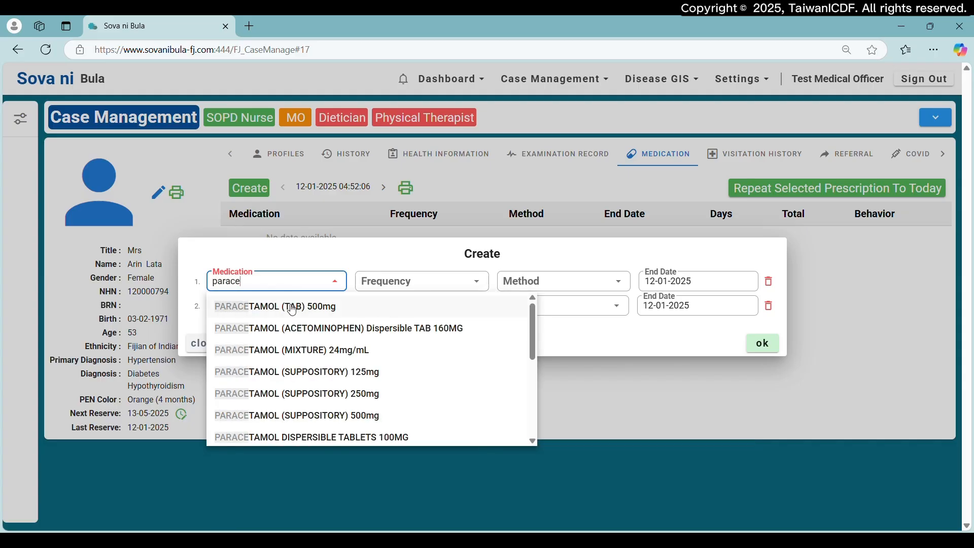
click(293, 308)
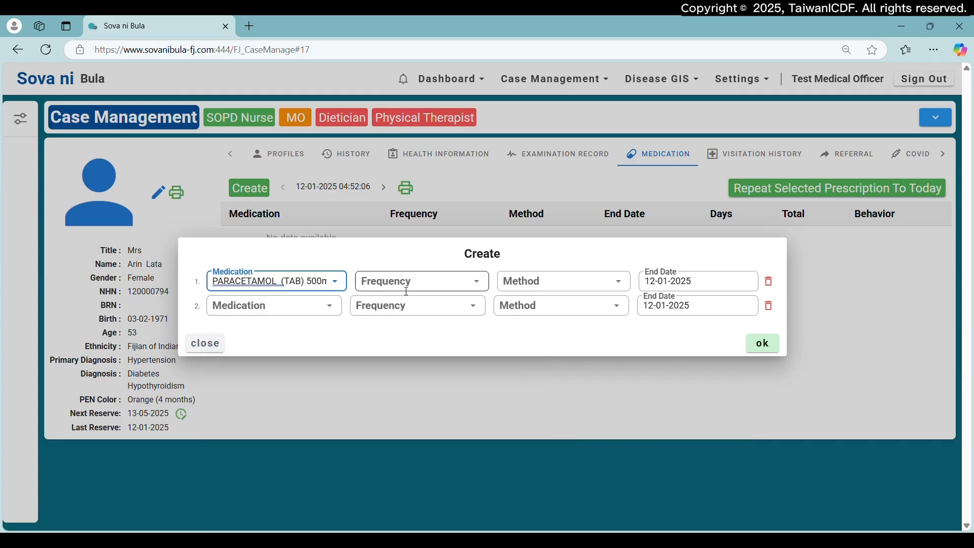
- Set the paracetamol entry's frequency to Q6h and its method to PO
click(432, 284)
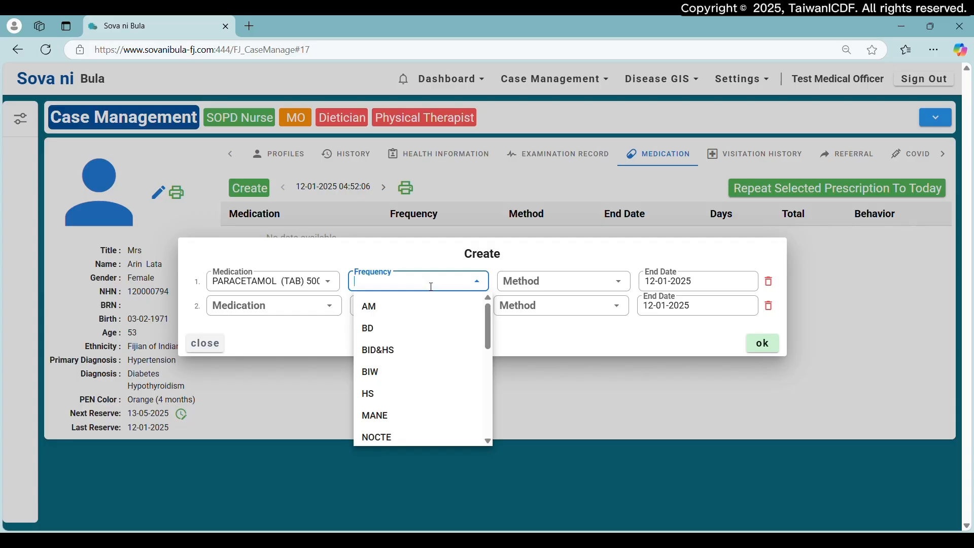
scroll(442, 335, down, 5)
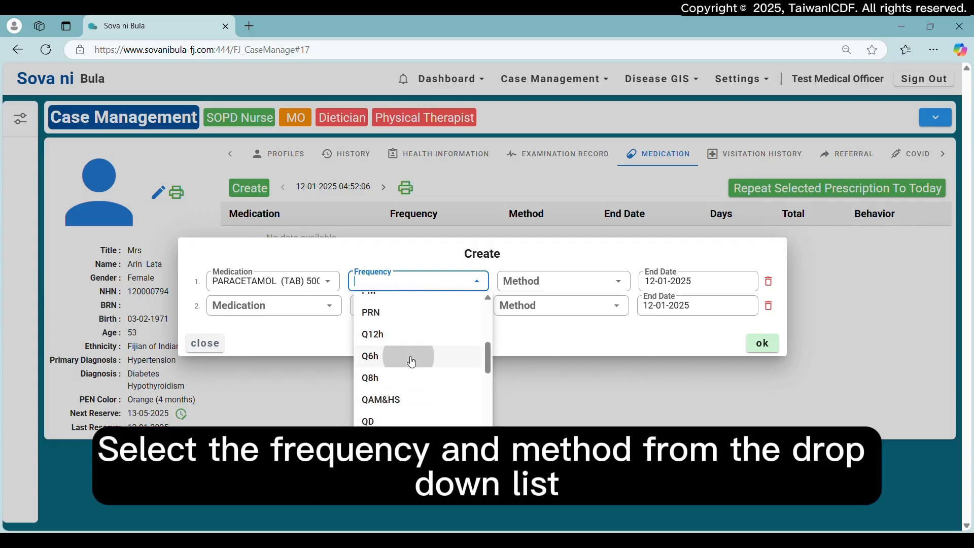
click(412, 359)
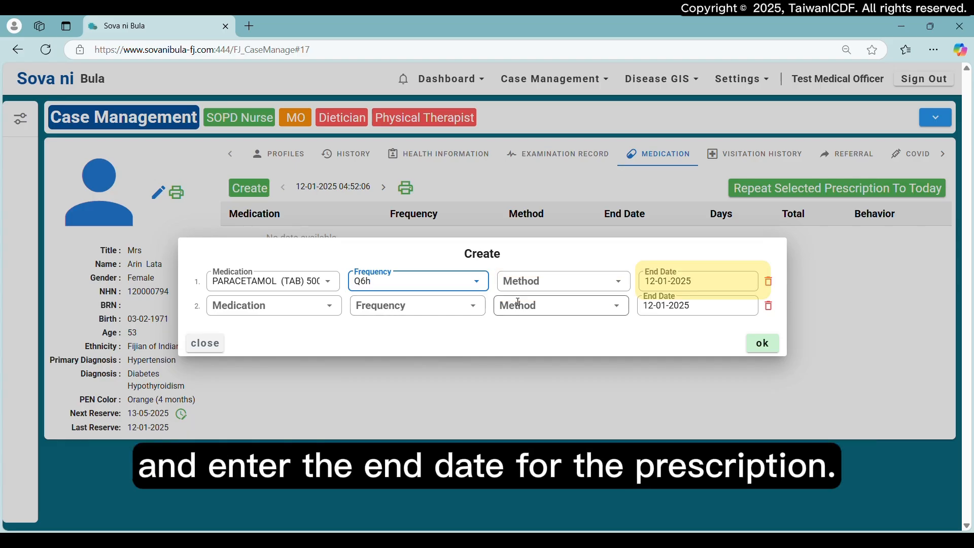
click(628, 286)
scroll(573, 391, down, 5)
text(po)
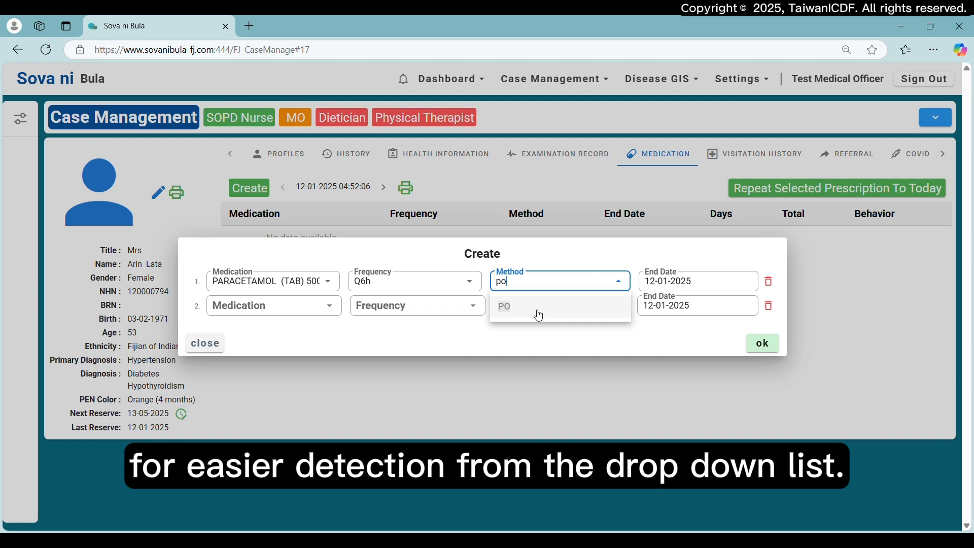
click(537, 314)
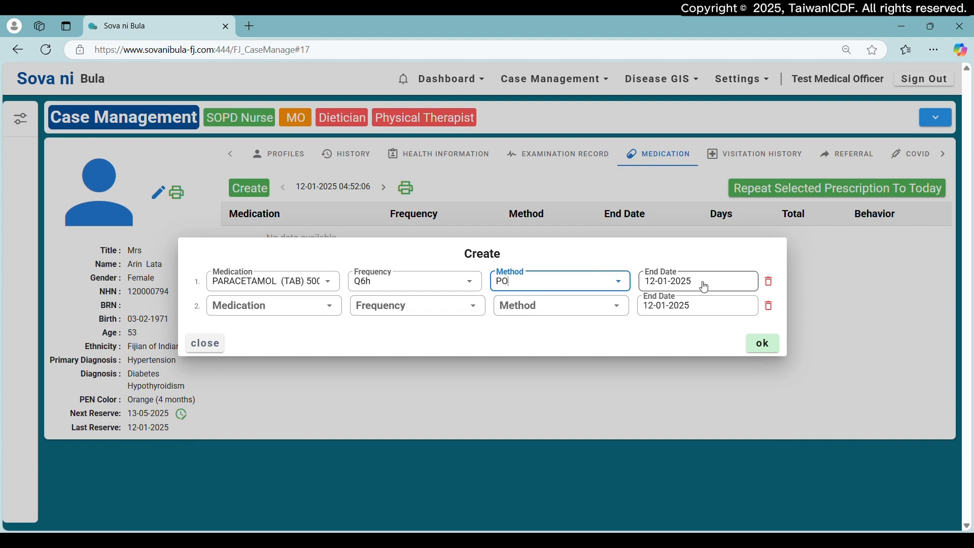
- Set the paracetamol entry's end date to 13-03-2025
click(760, 287)
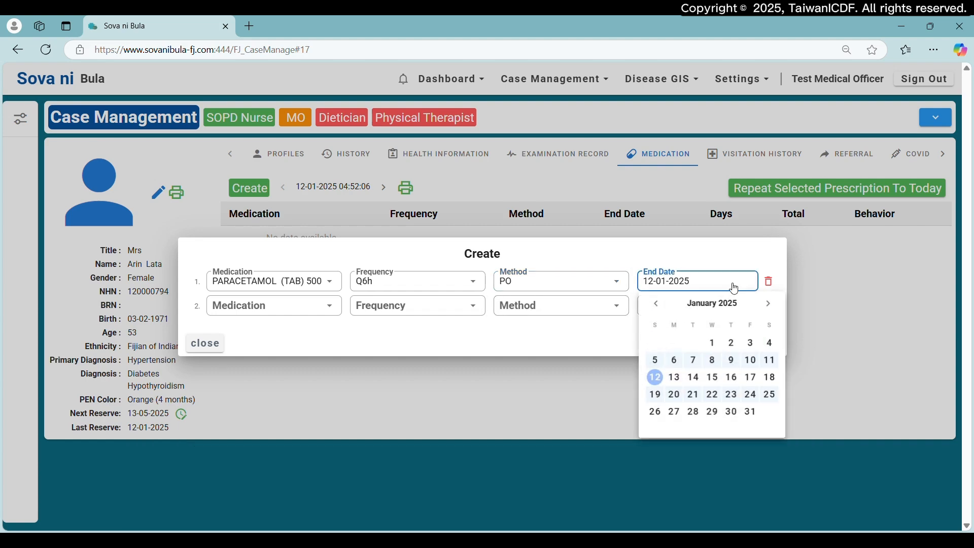
click(769, 303)
click(770, 304)
click(694, 412)
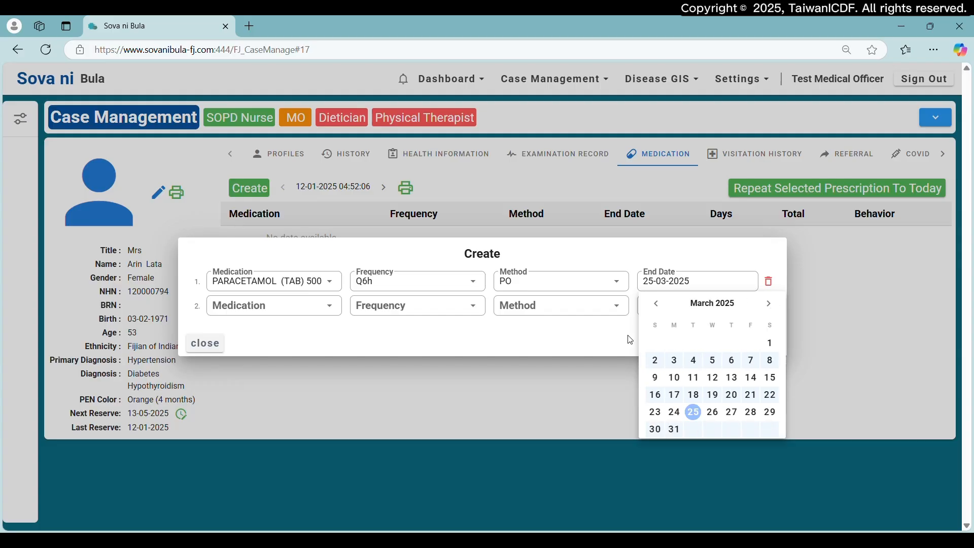
click(738, 381)
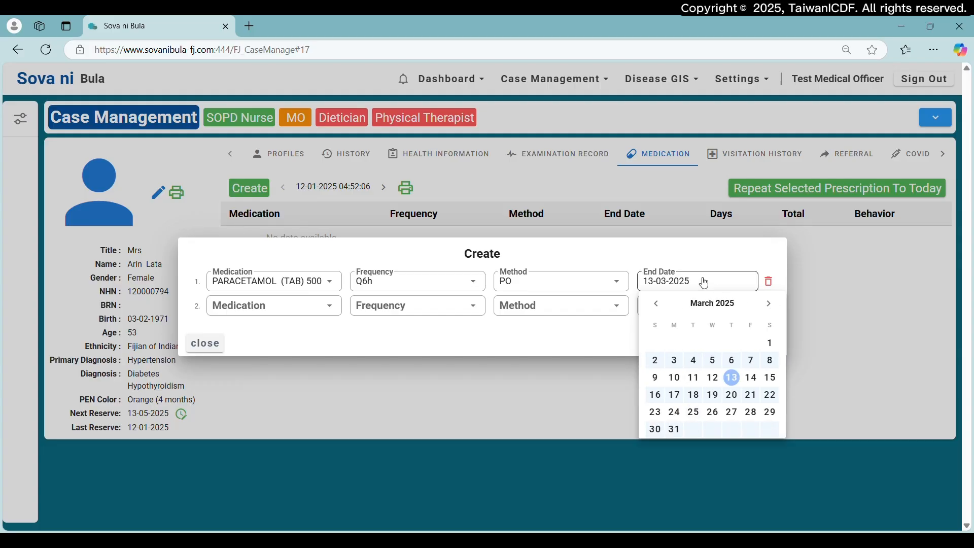
click(591, 350)
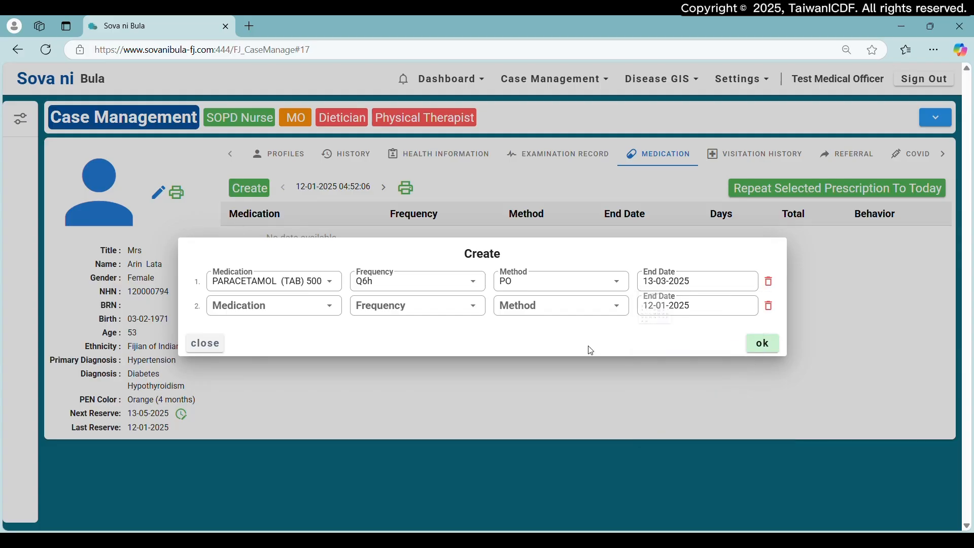
- Add ASPIRIN (TAB) 100mg as the second medication of the prescription
click(330, 318)
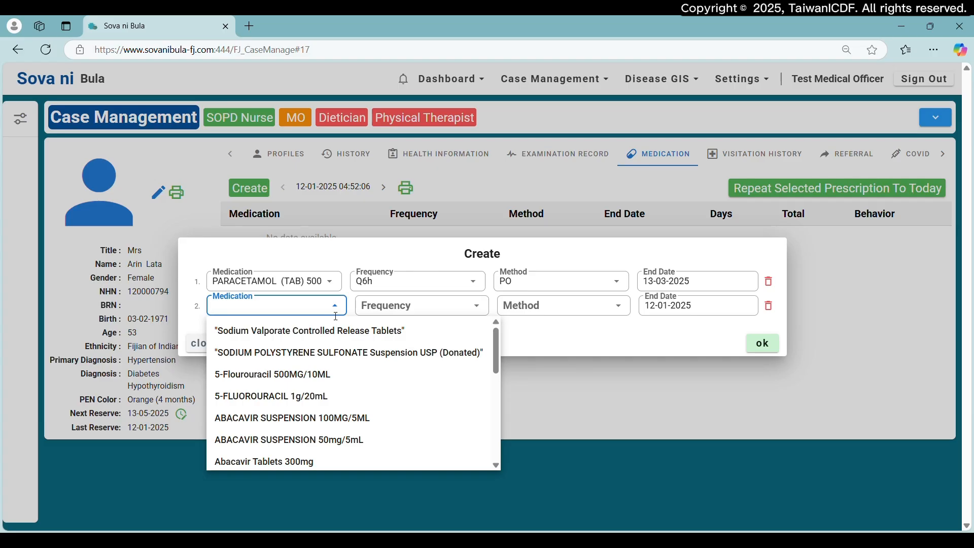
click(558, 330)
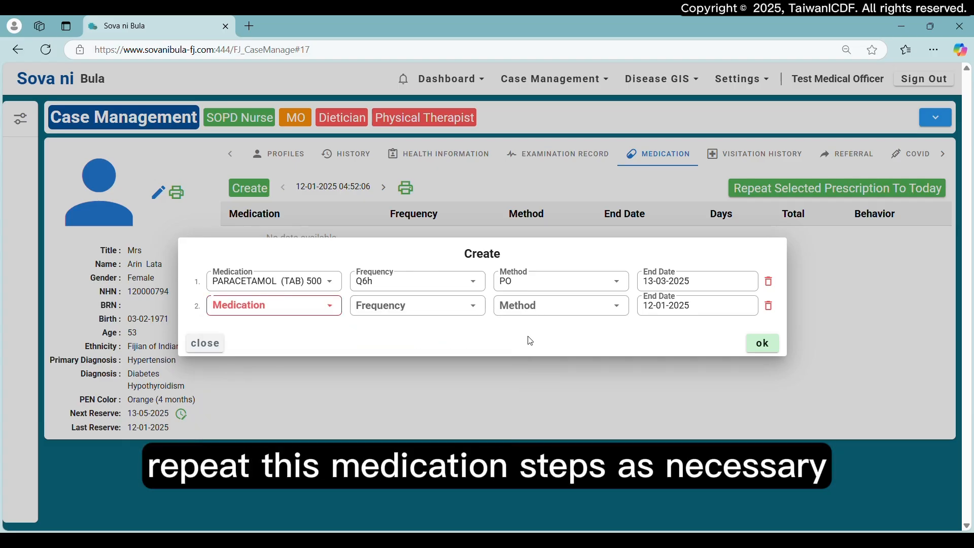
click(339, 312)
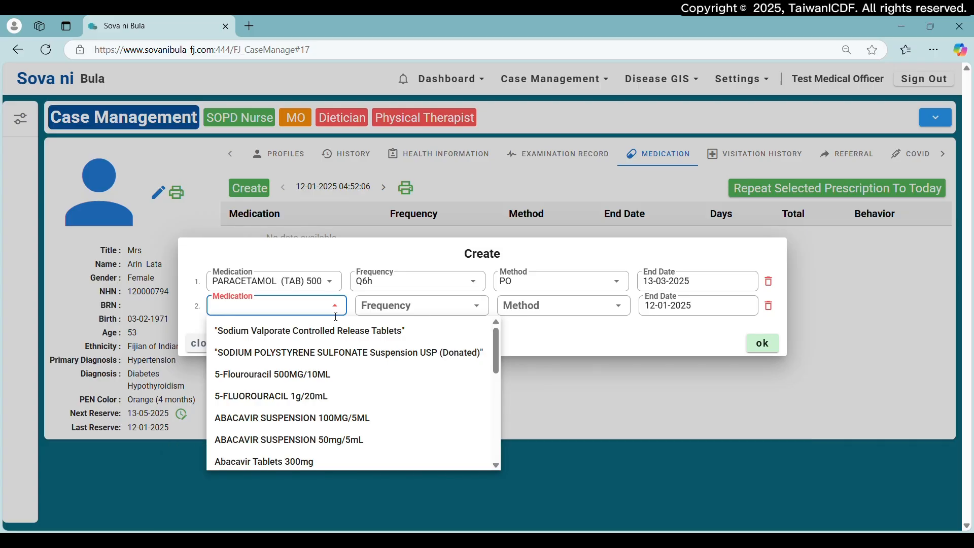
text(aspi)
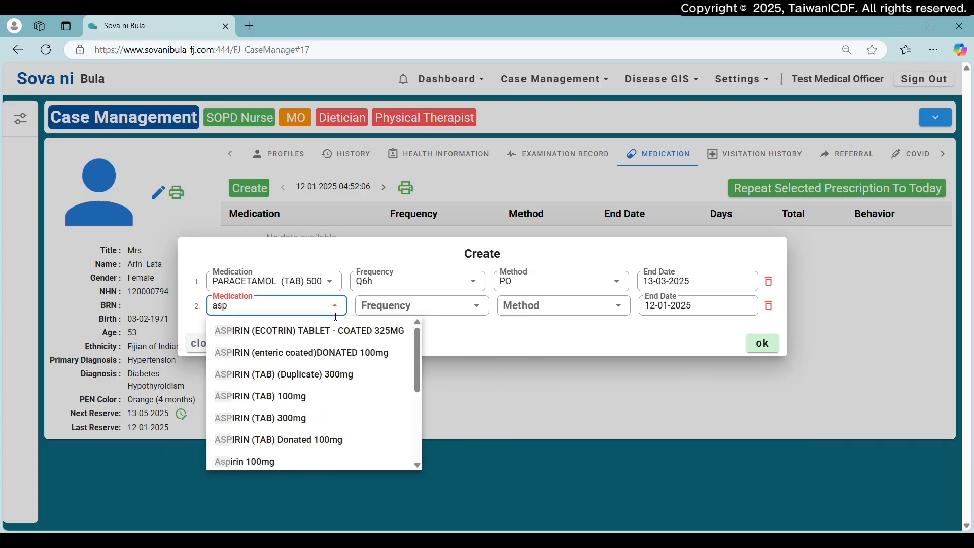
click(310, 398)
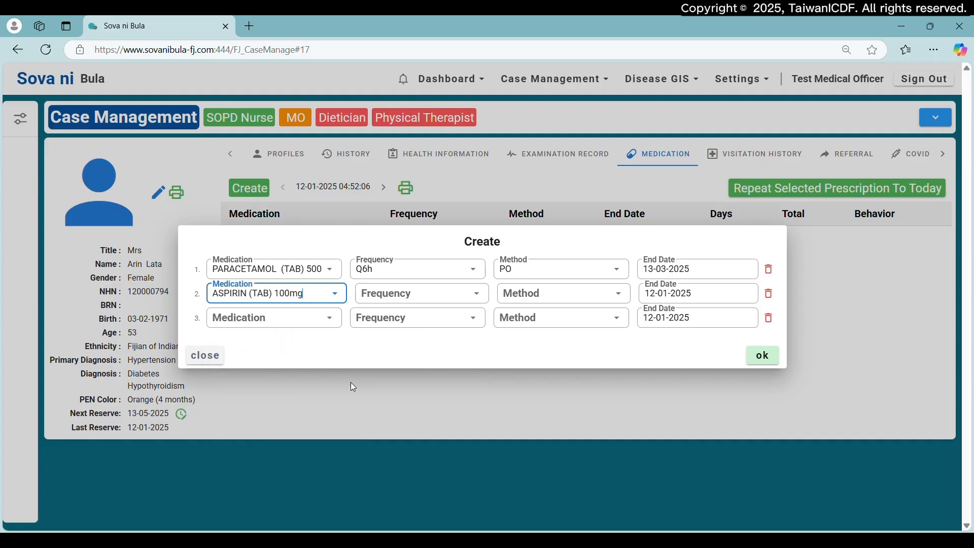
- Set the aspirin entry's frequency to OD and its method to PO
click(483, 299)
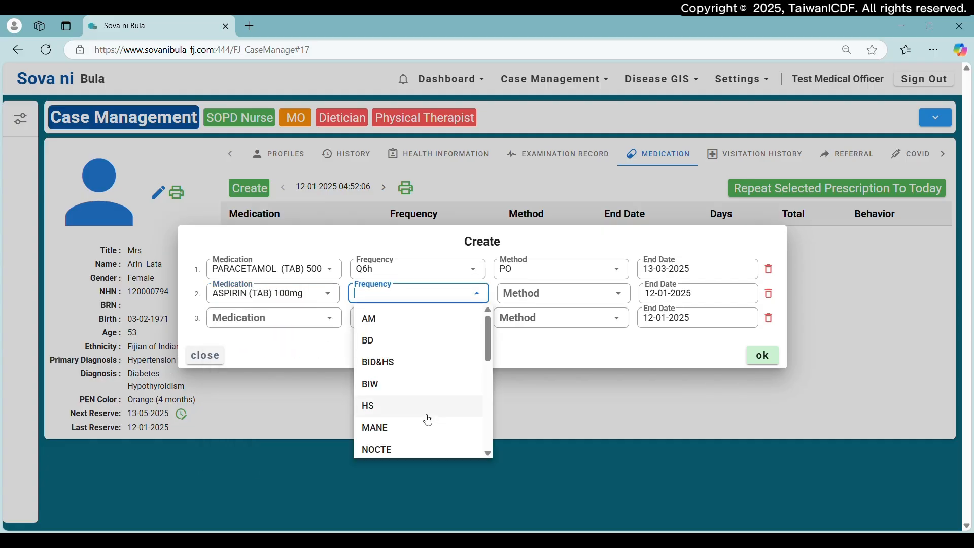
text(od)
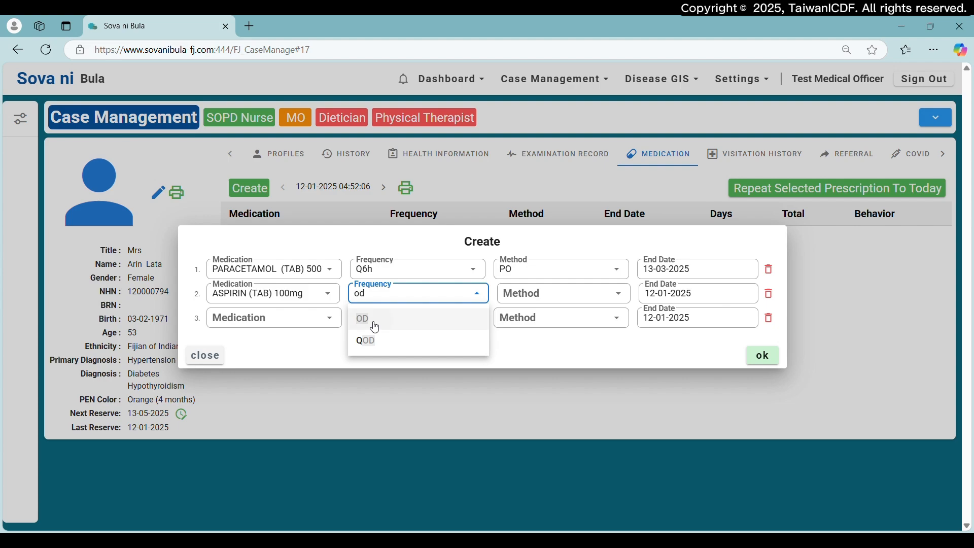
click(375, 327)
click(536, 298)
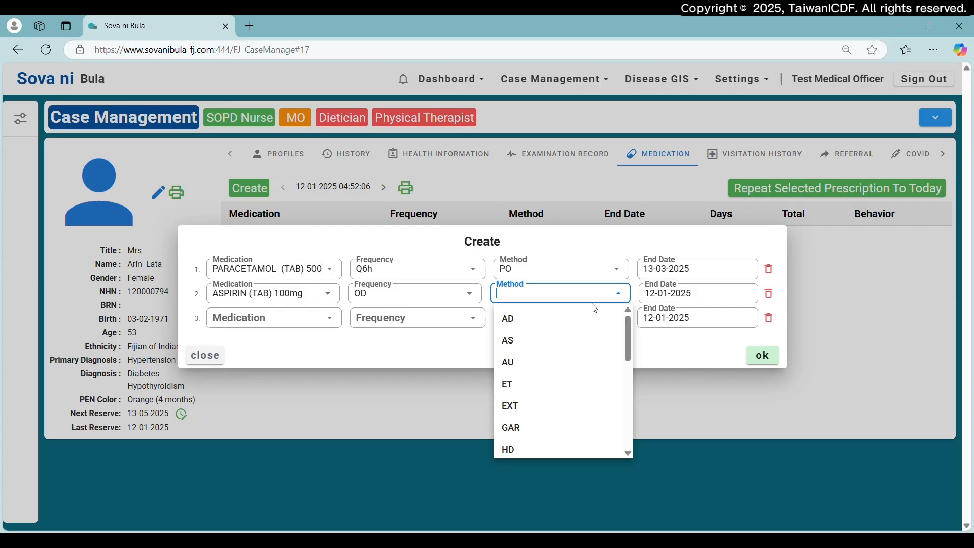
text(po)
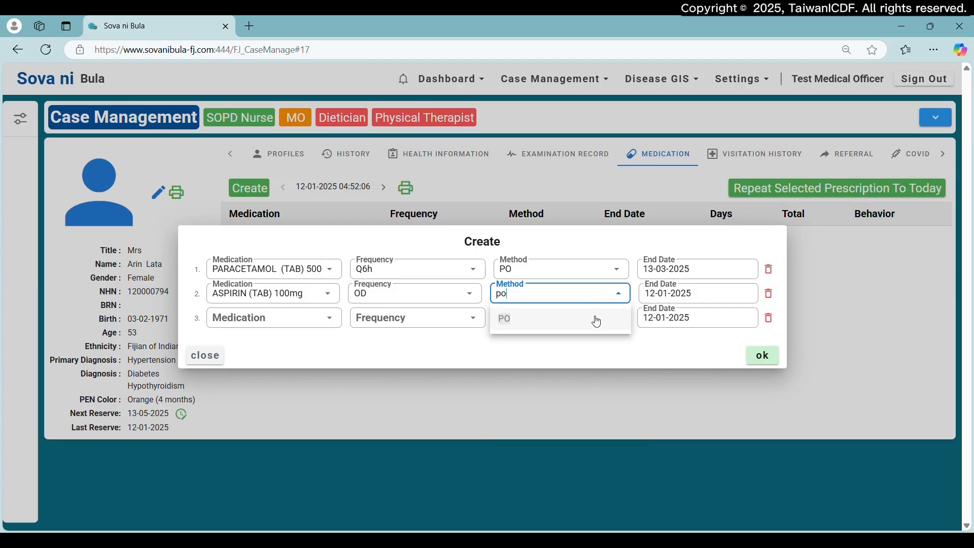
click(596, 317)
- Set the aspirin entry's end date to 13-03-2025
click(688, 293)
click(767, 318)
click(767, 317)
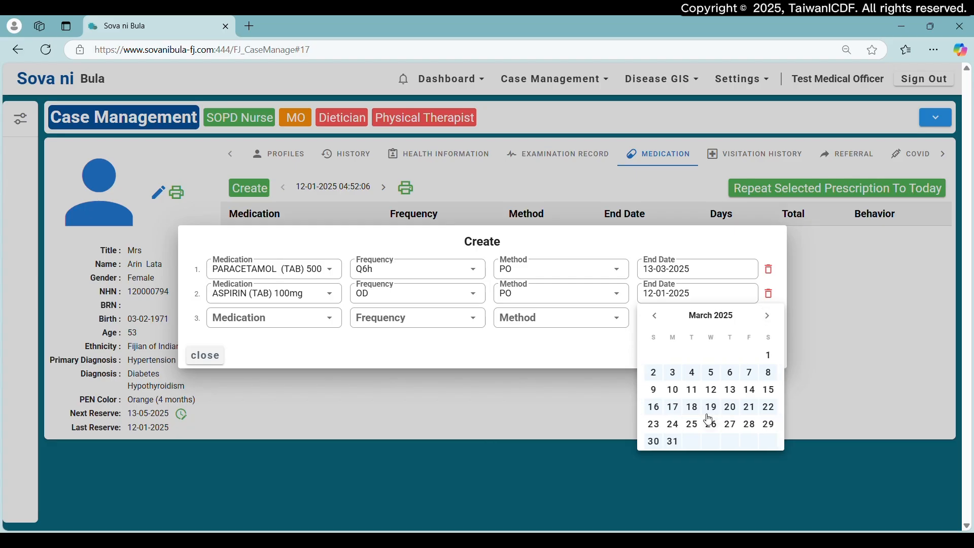
click(733, 397)
click(399, 359)
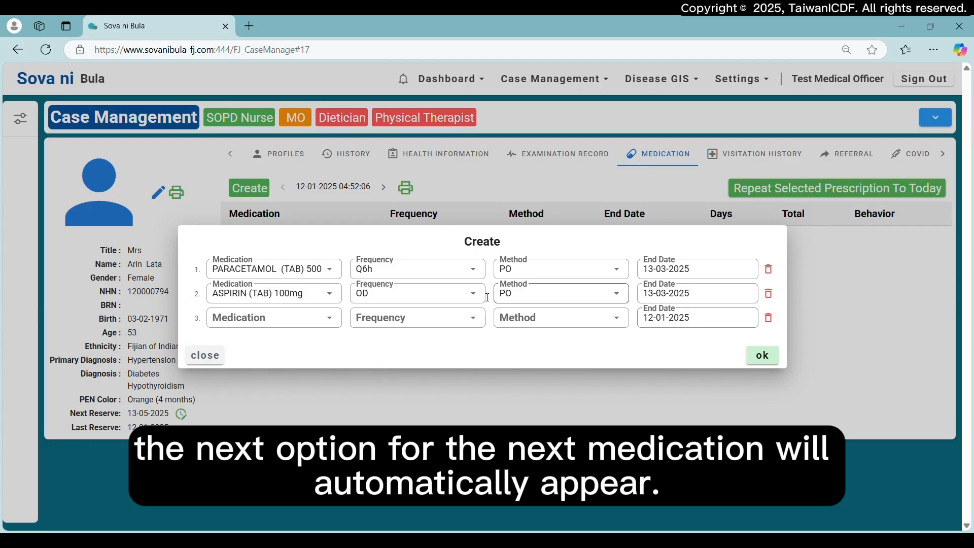
- Add ATORVASTATIN TABLETS 20MG as the third medication and overwrite its dosage with 40MG
click(280, 320)
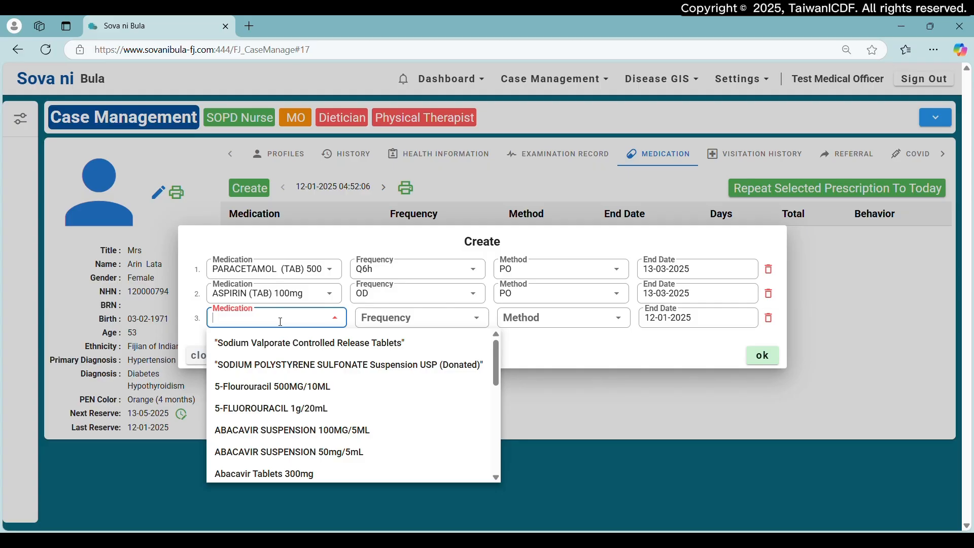
text(ator)
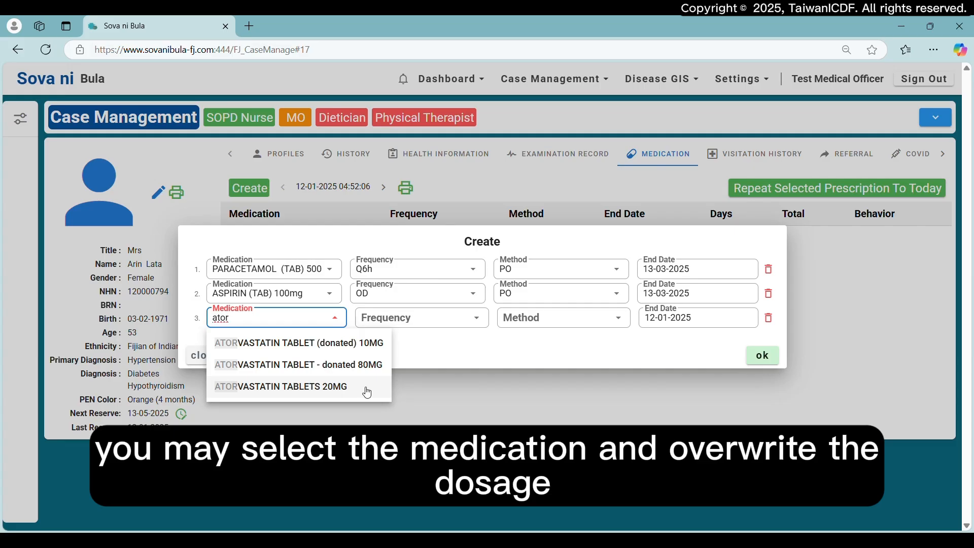
click(368, 393)
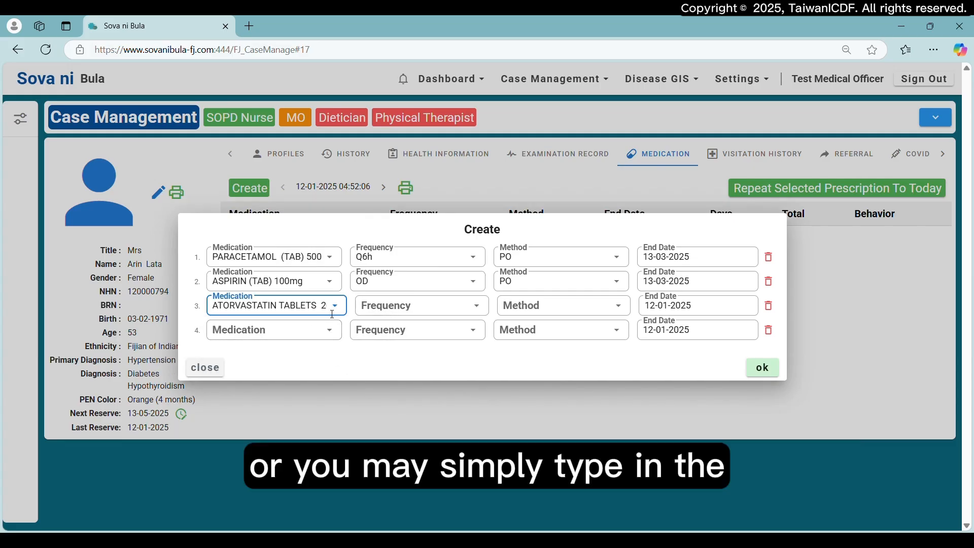
drag(324, 307, 331, 306)
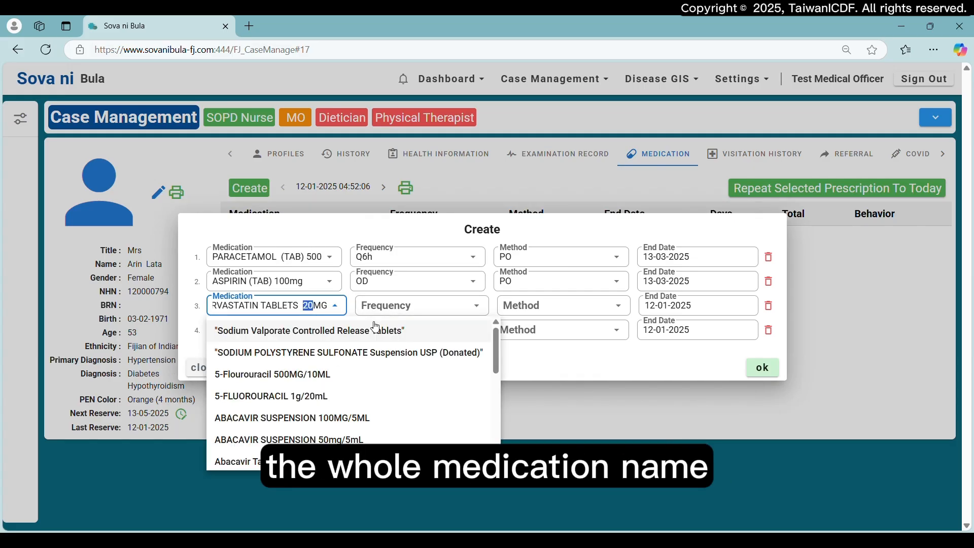
text(40)
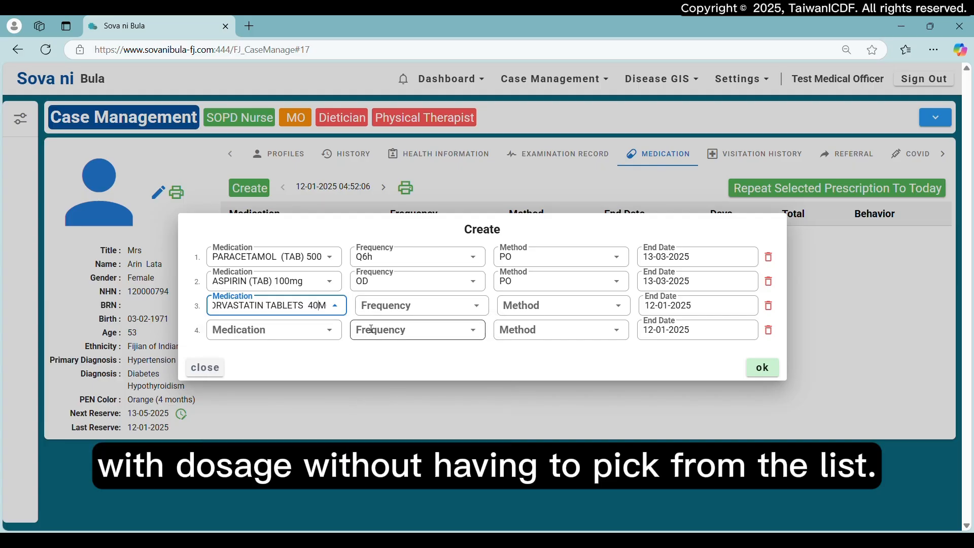
- Set the atorvastatin entry's frequency to NOCTE and its method to PO
click(427, 312)
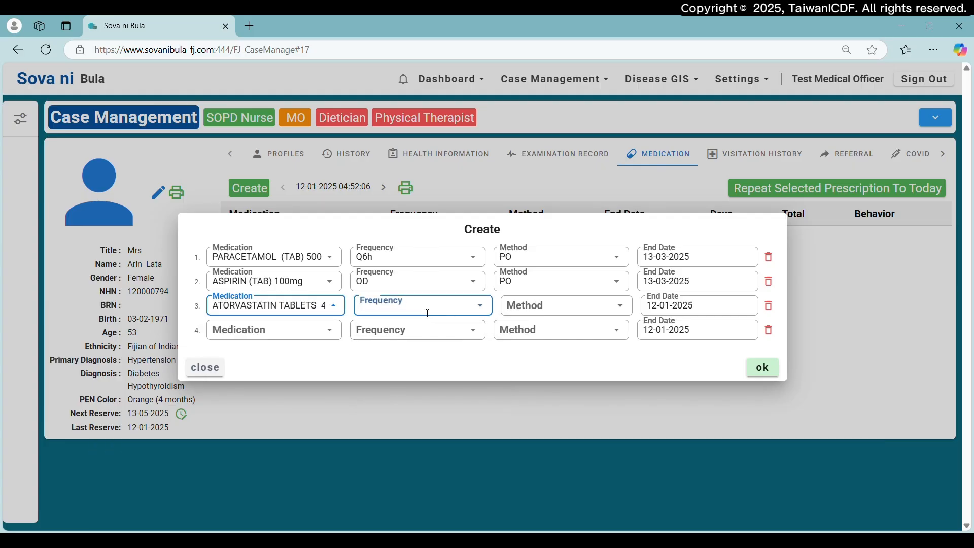
scroll(445, 416, down, 3)
click(414, 333)
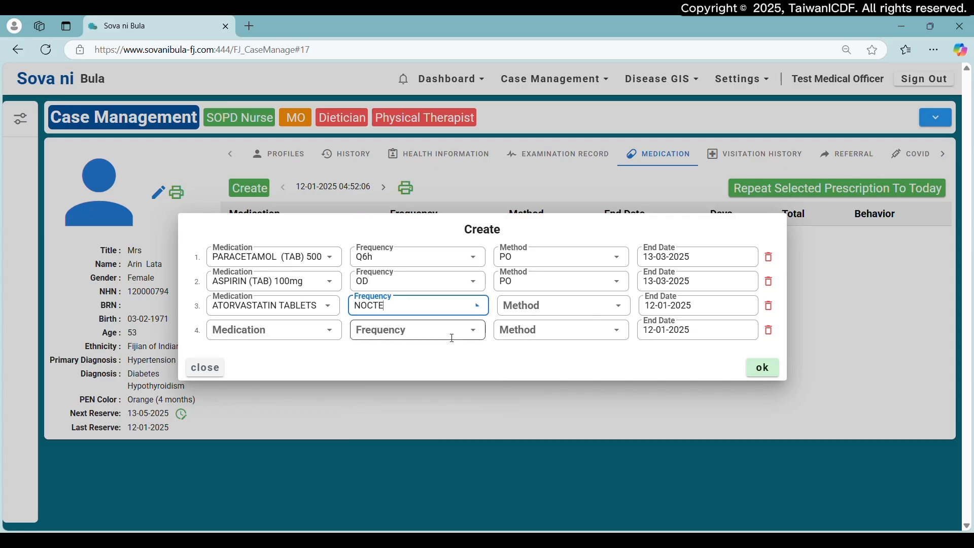
click(576, 308)
text(po)
click(578, 339)
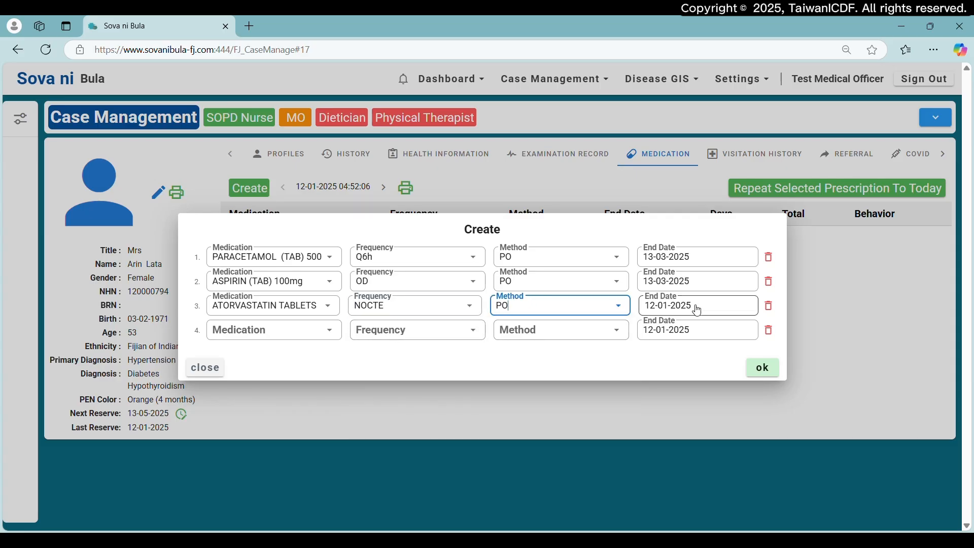
- Set the atorvastatin entry's end date to 13-03-2025 and save the three-medication prescription
click(696, 306)
click(769, 329)
click(768, 329)
click(732, 402)
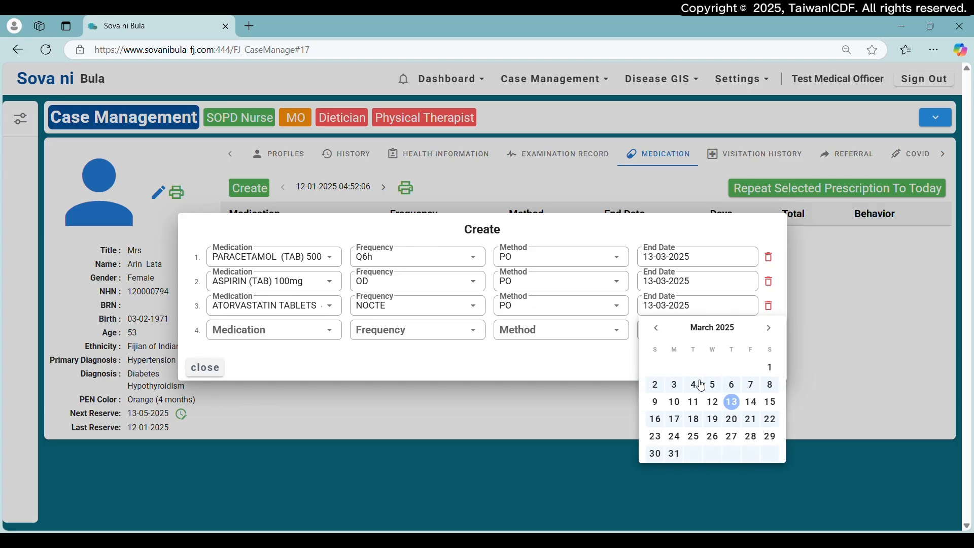
click(614, 365)
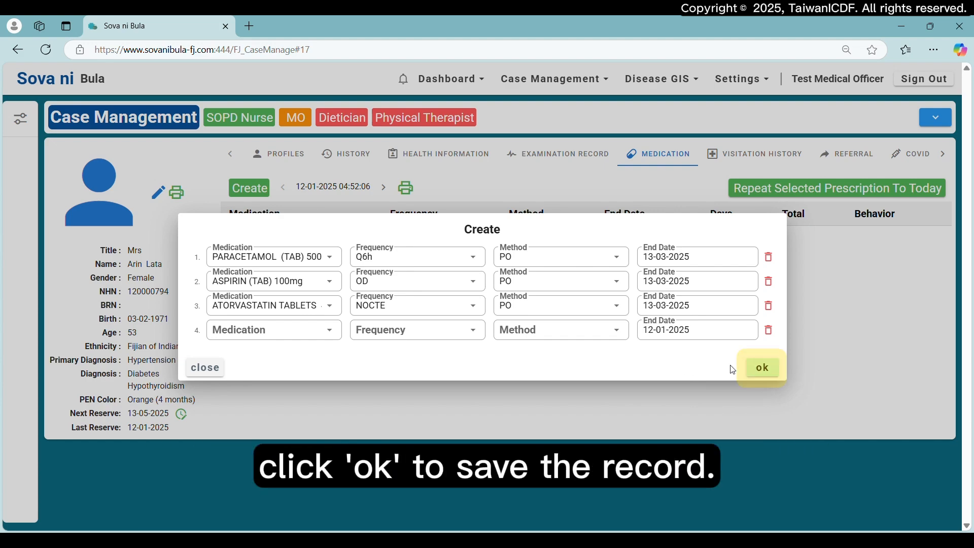
click(757, 369)
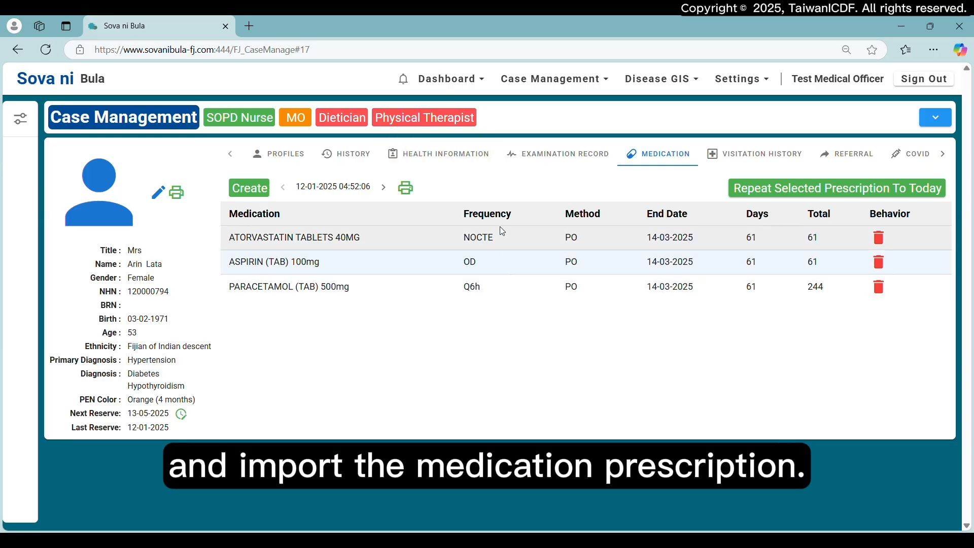
- Import the prescribed medications into the health information's clinical plan, below the review note
click(446, 154)
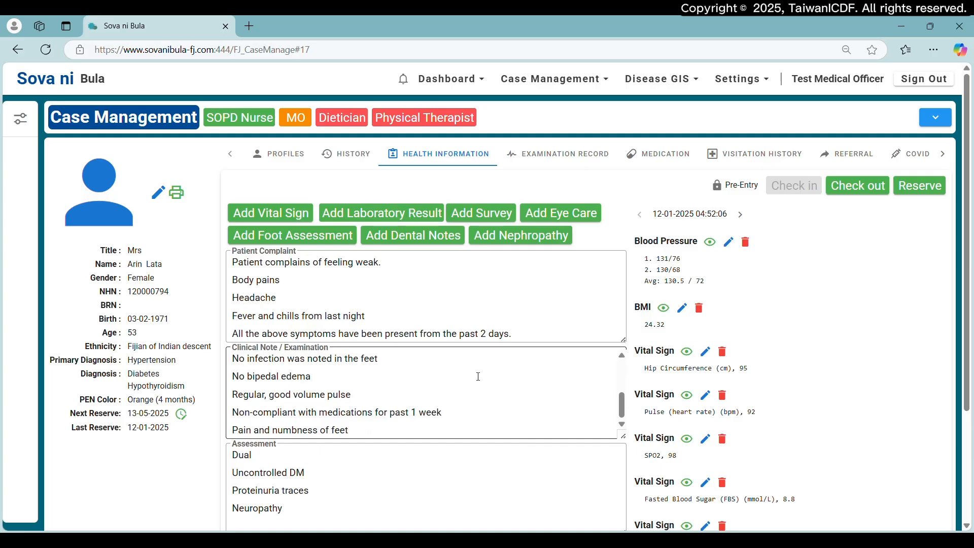
scroll(481, 414, down, 3)
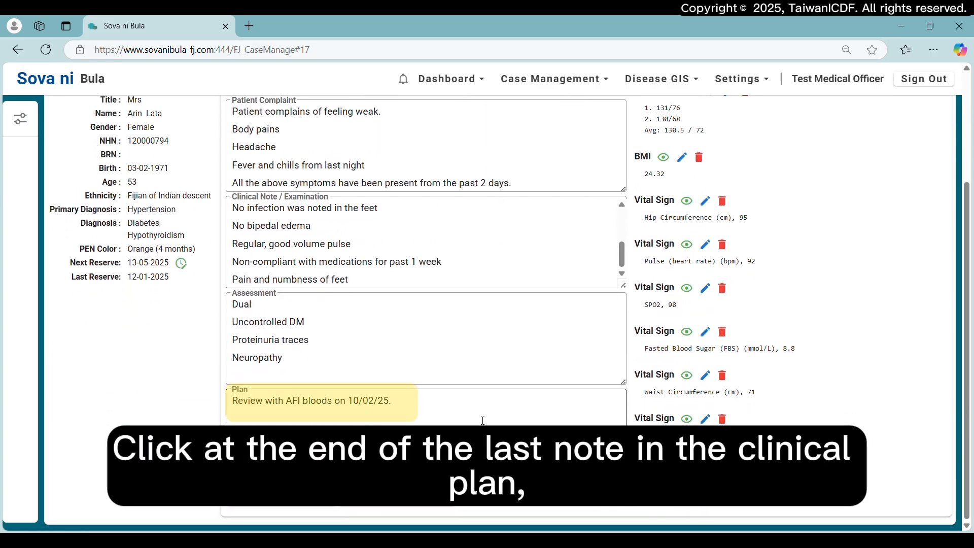
click(345, 435)
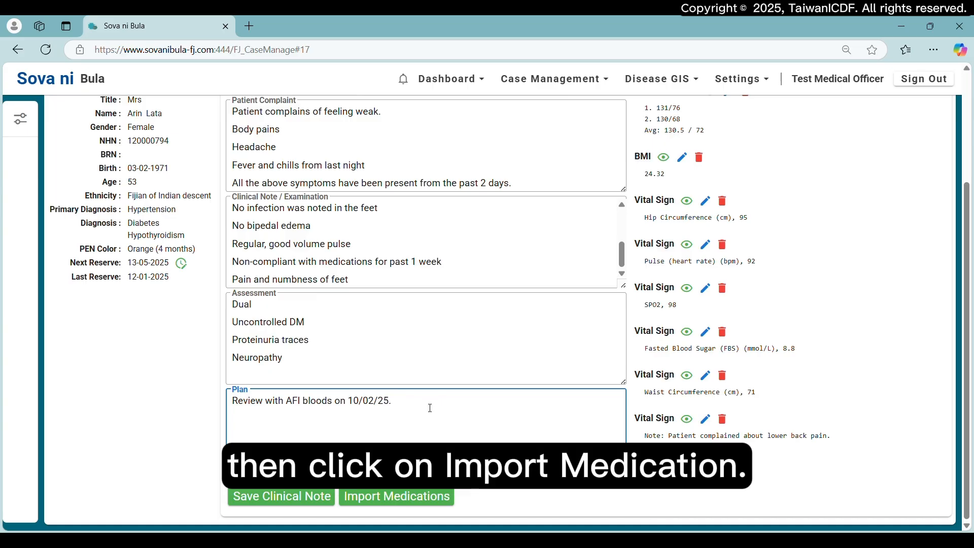
key(Return)
click(404, 497)
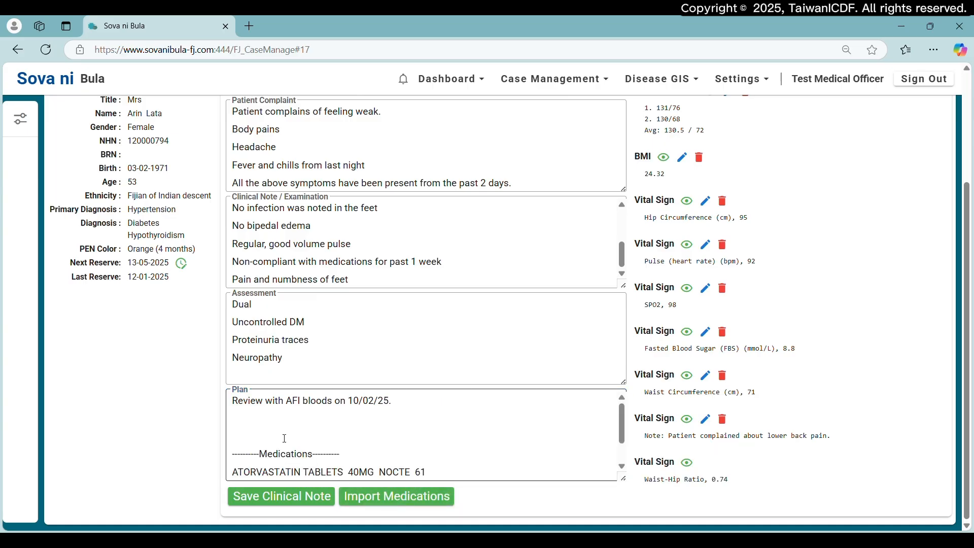
- Adjust the blank lines between the plan text and the imported medications, and save the clinical note
scroll(285, 438, down, 1)
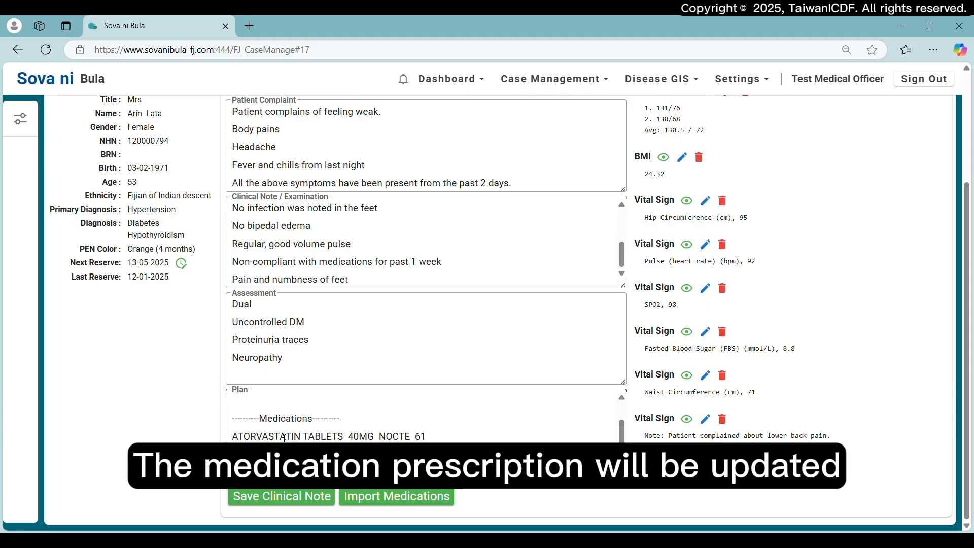
scroll(277, 435, up, 1)
click(270, 434)
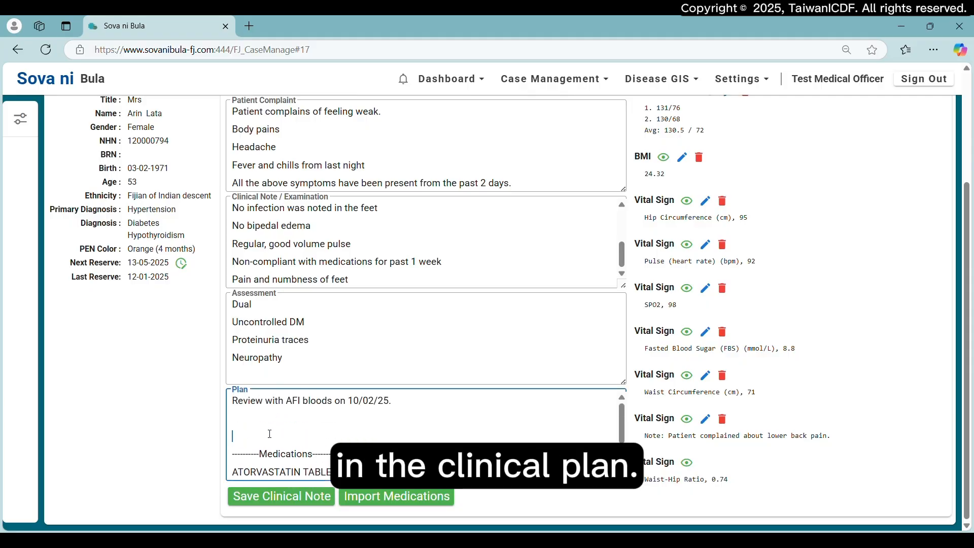
key(BackSpace)
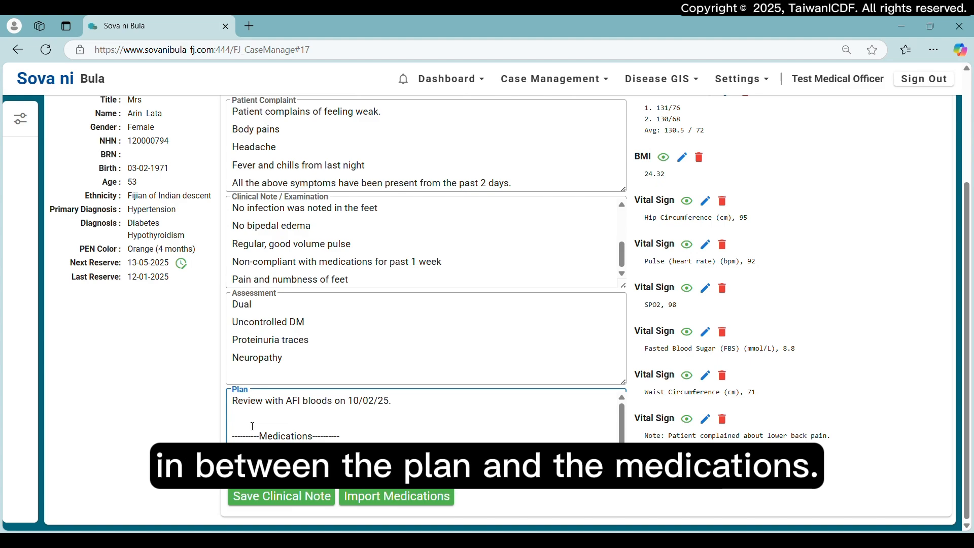
key(BackSpace)
key(Return)
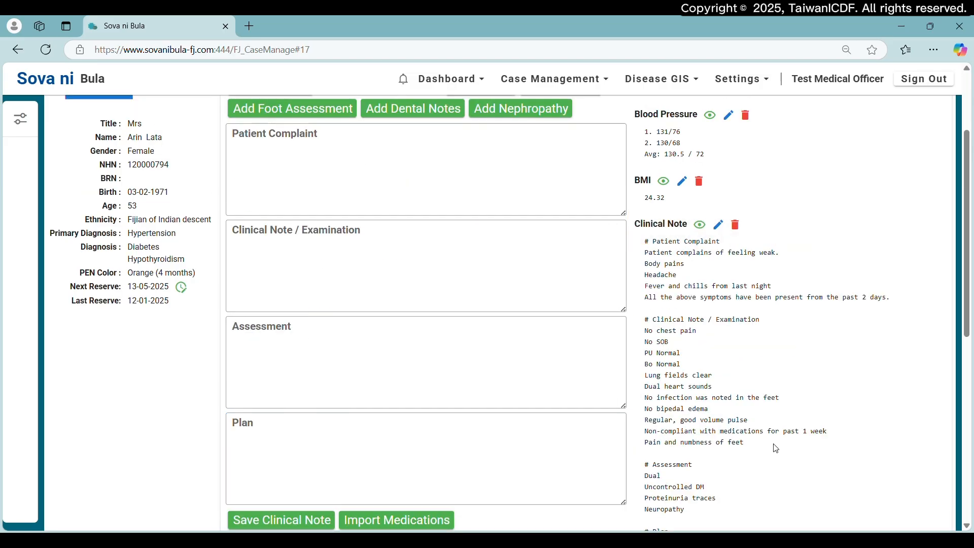
scroll(774, 448, up, 3)
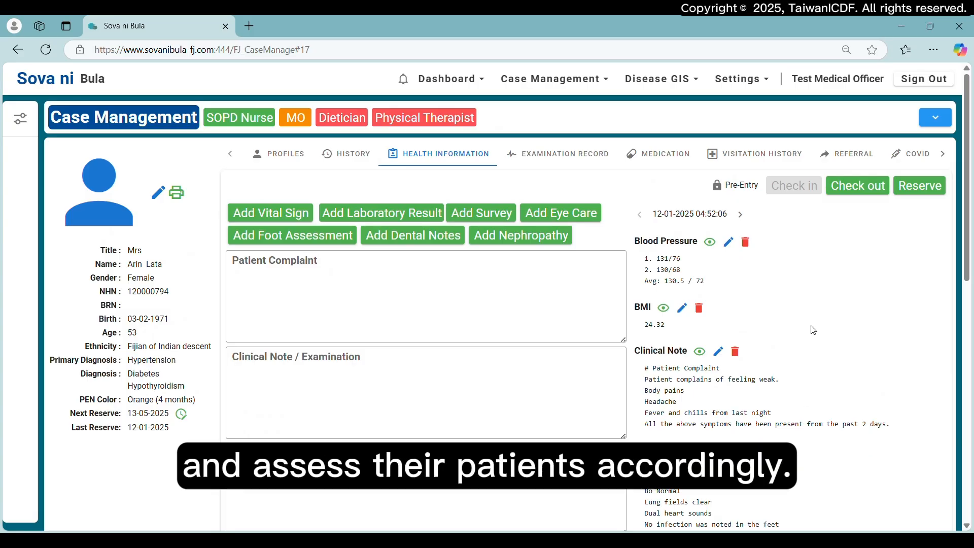
- Create a new referral for the patient and set where the patient is referred from to Valelevu Health Center
scroll(813, 325, down, 4)
scroll(815, 333, up, 4)
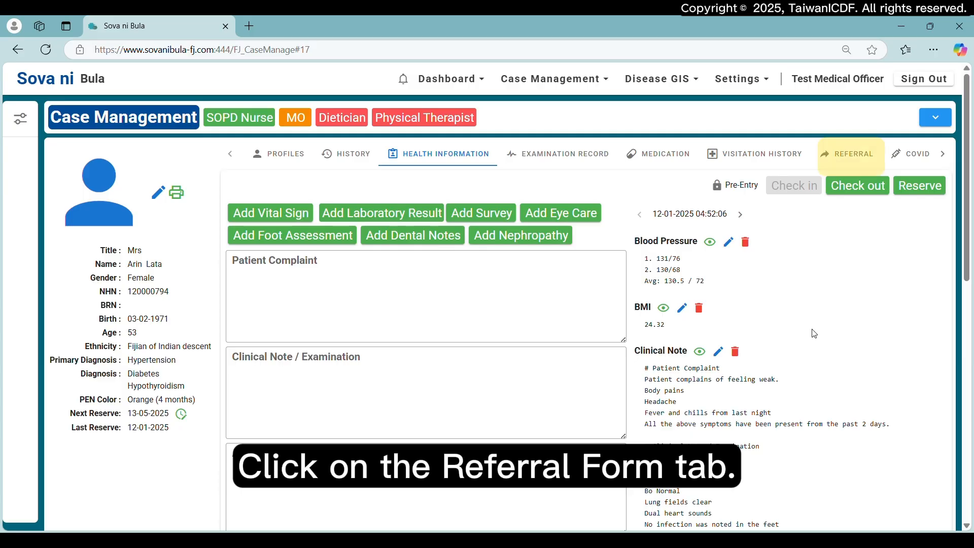
click(857, 161)
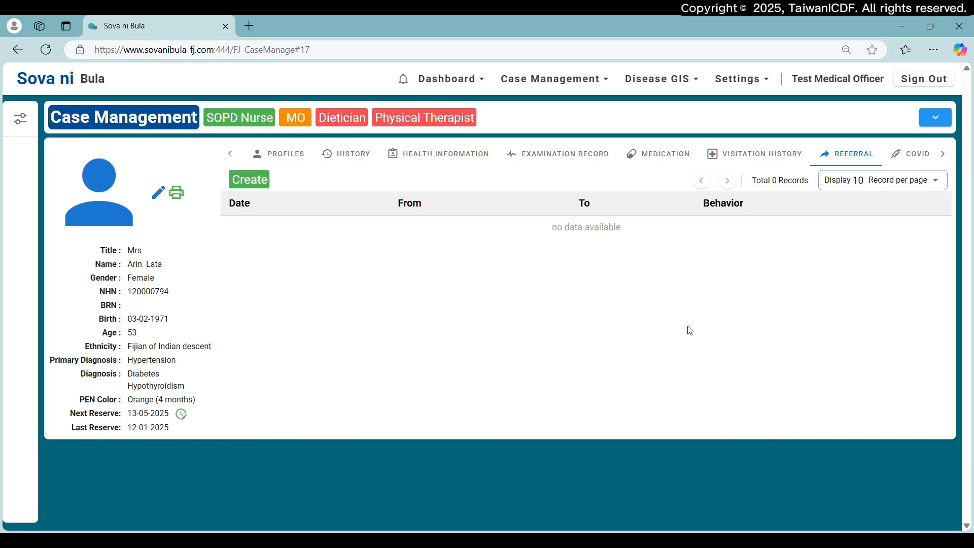
click(236, 177)
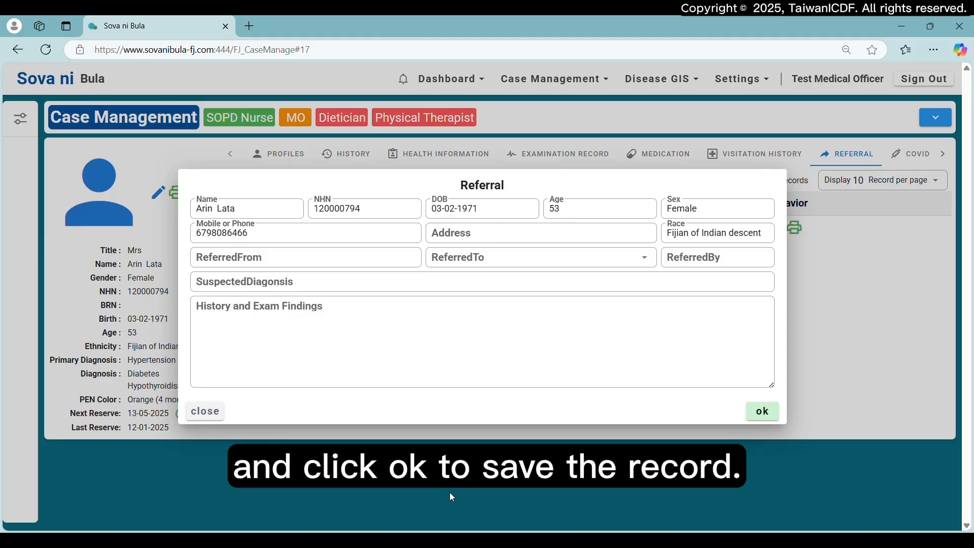
click(310, 262)
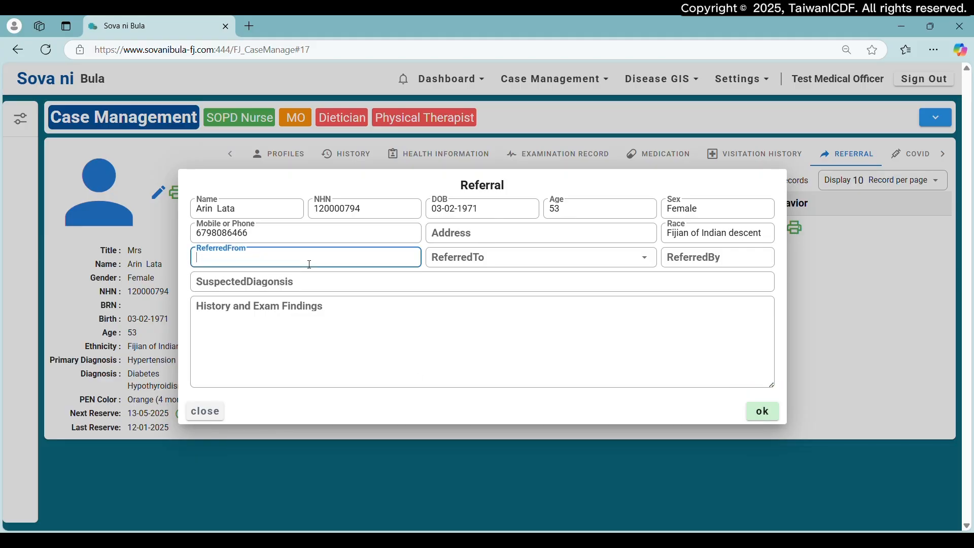
text(Valelevu Health Cente)
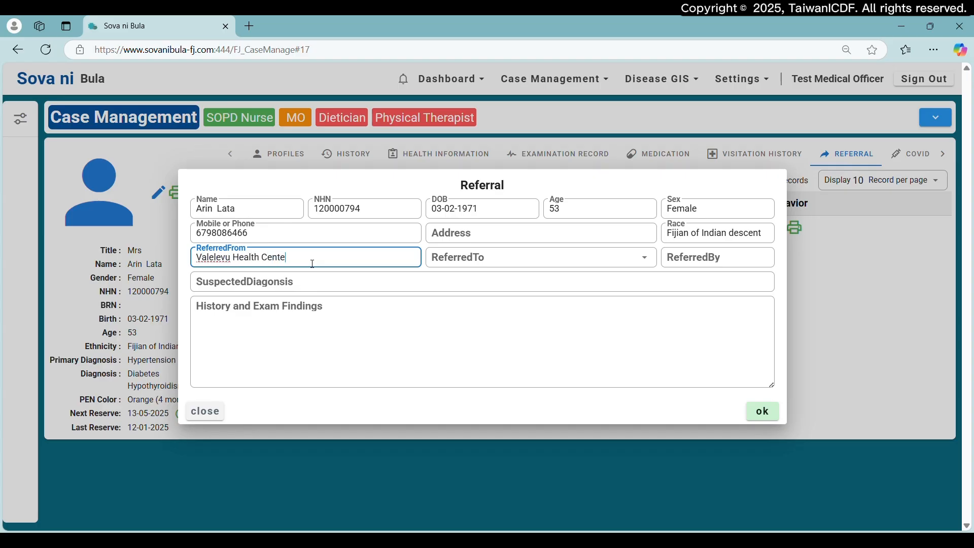
text(r)
- Set the referral's destination to Central,Suva,Samabula
key(Tab)
text(Samabul)
click(434, 280)
click(345, 268)
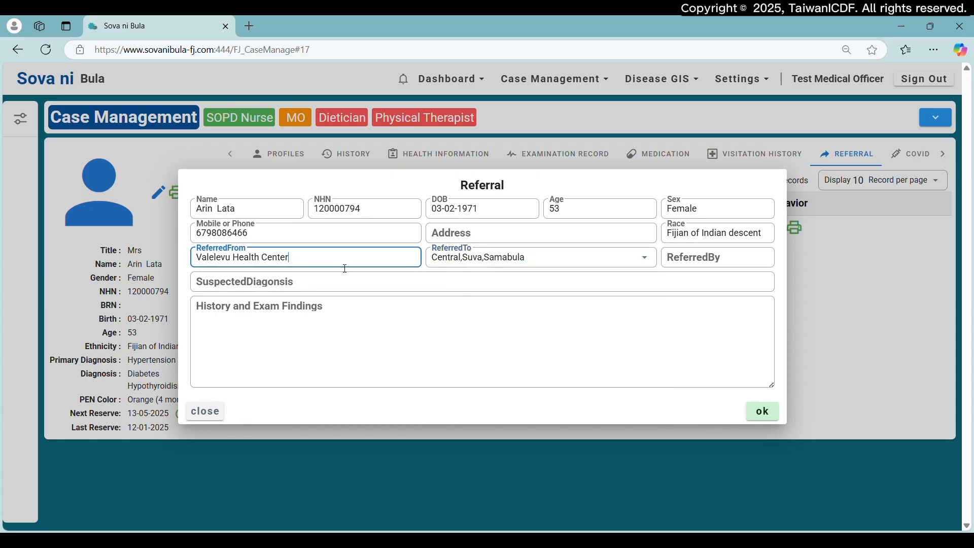
- Enter the referring doctor's title and name in the referral
click(736, 267)
text(Dr)
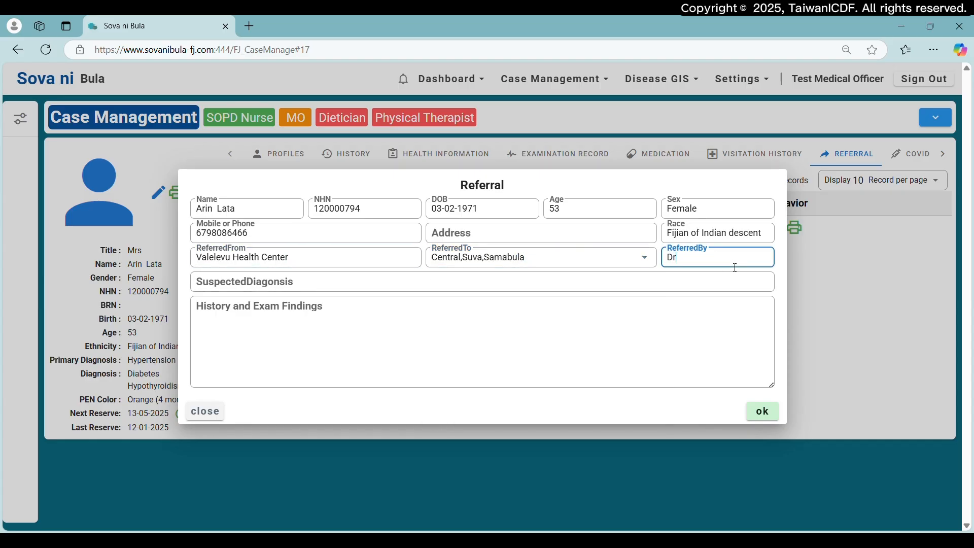
text(. Talei)
- Record "Patient referred due to relocation" as the referral's history and exam findings, and save the referral
click(513, 293)
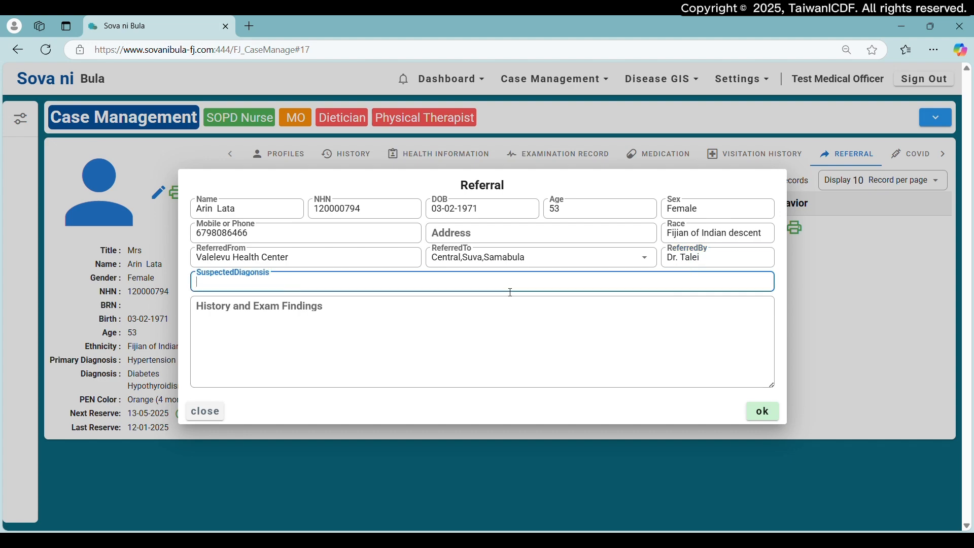
click(366, 331)
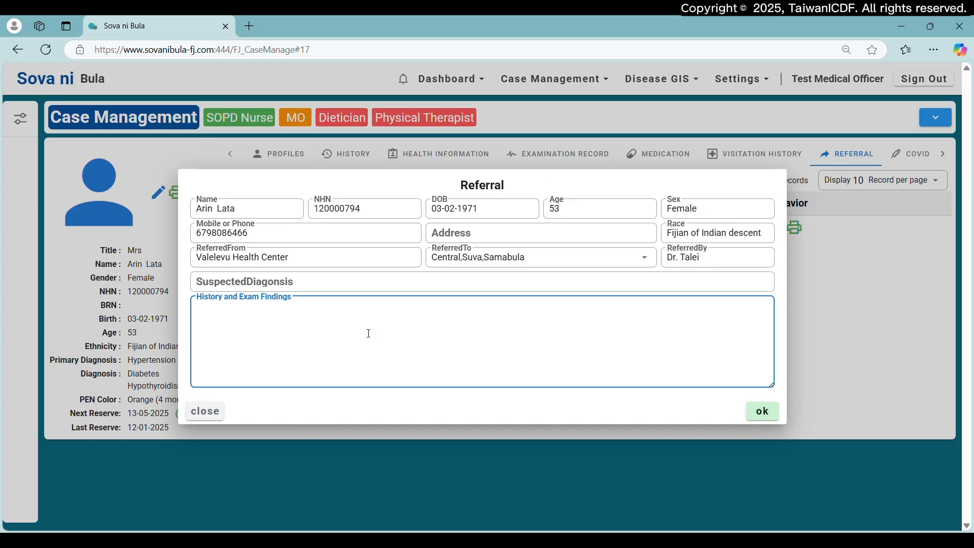
text(Patient referred due to relocation.)
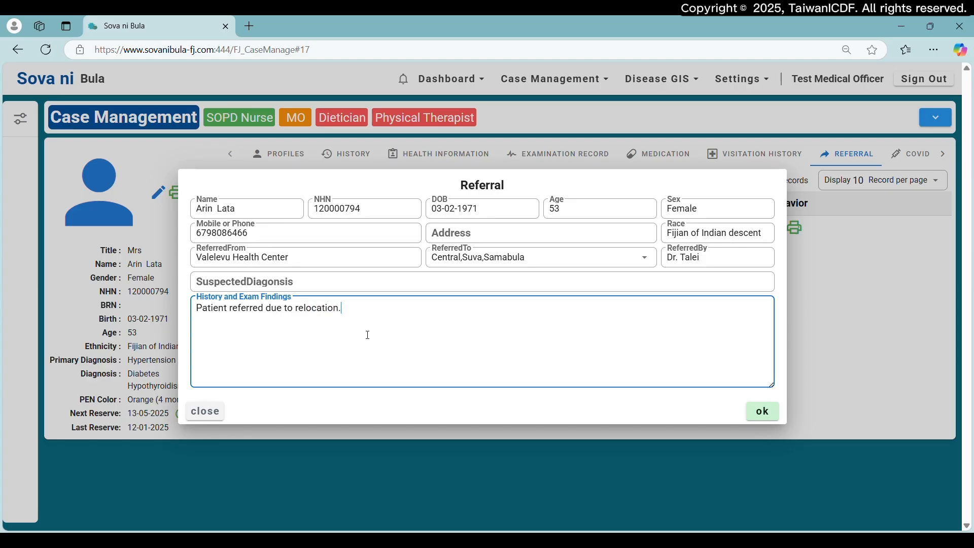
click(763, 412)
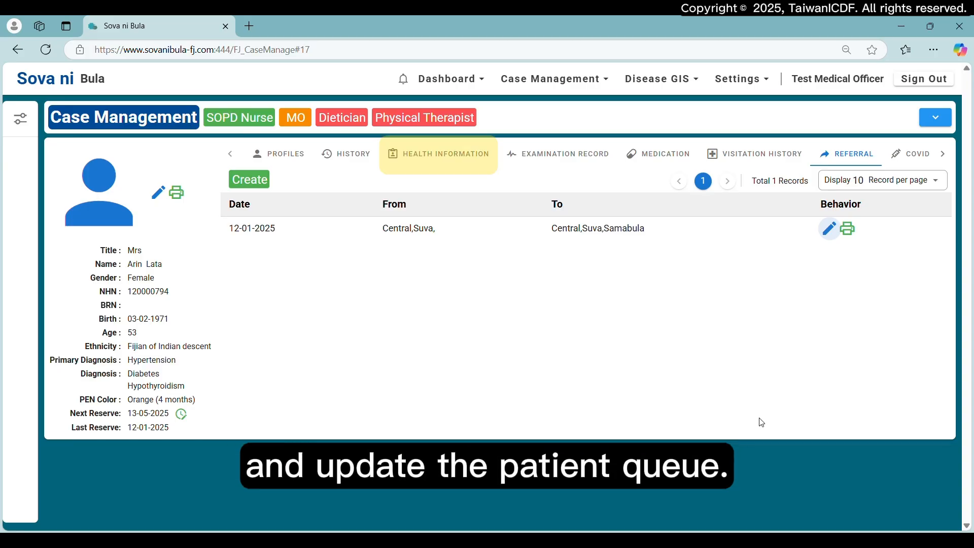
- Return to the patient's health information, update the MO queue status to green, and go back to the appointment reminders
click(436, 161)
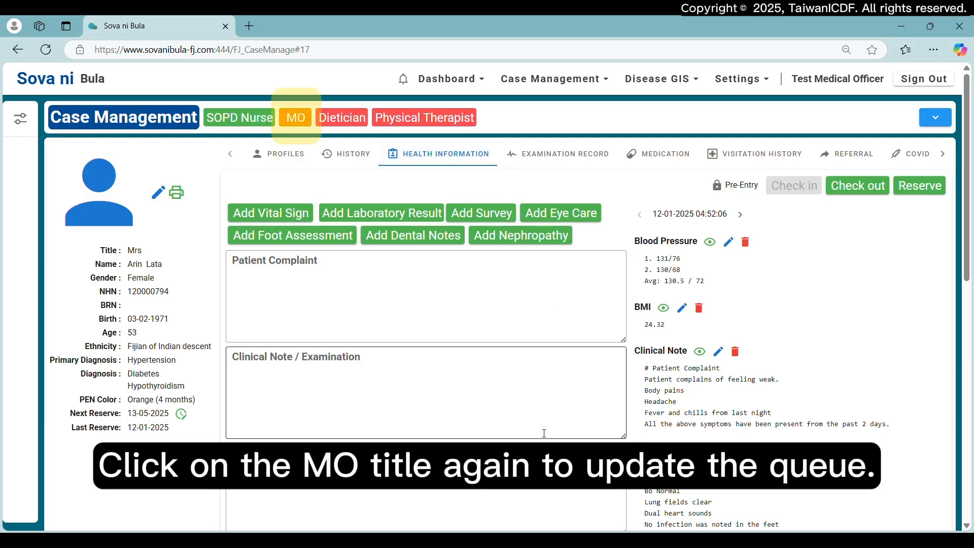
click(295, 118)
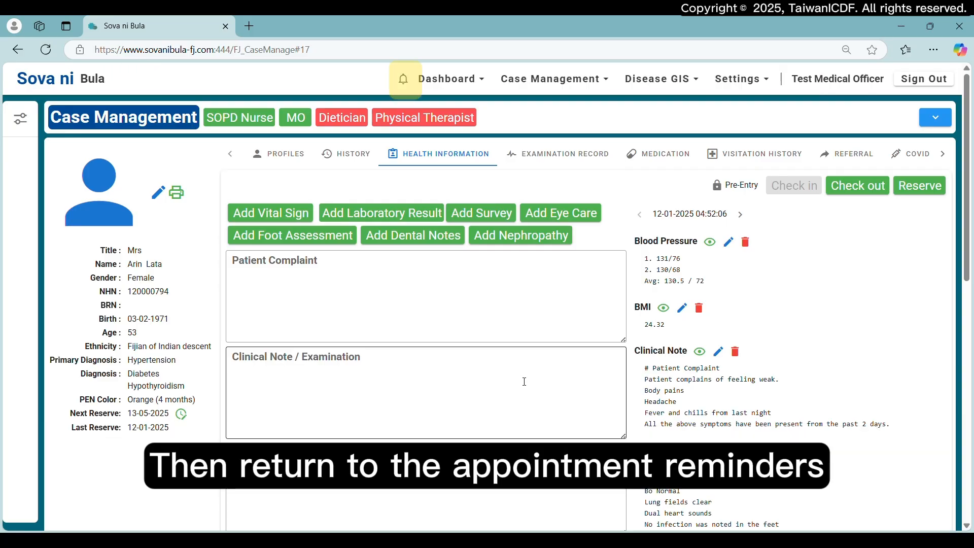
click(403, 79)
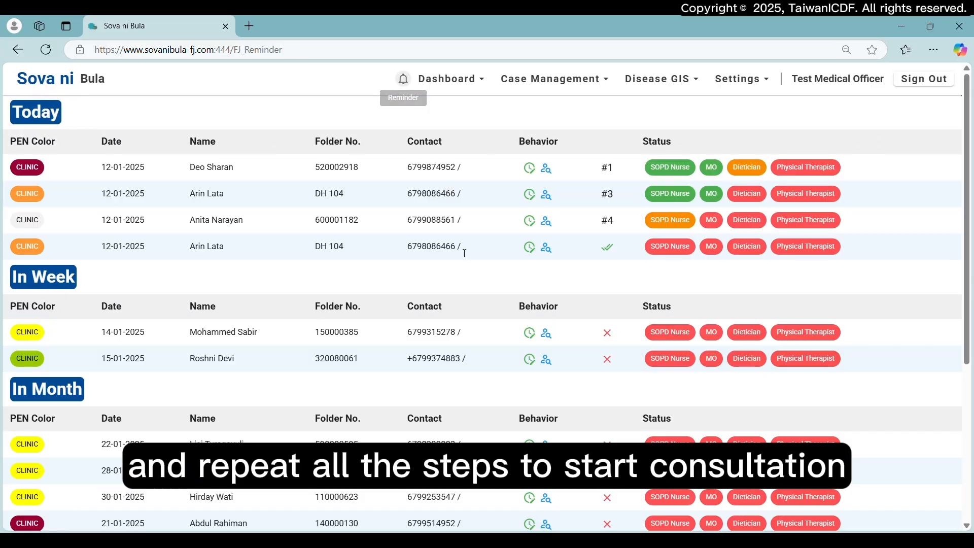